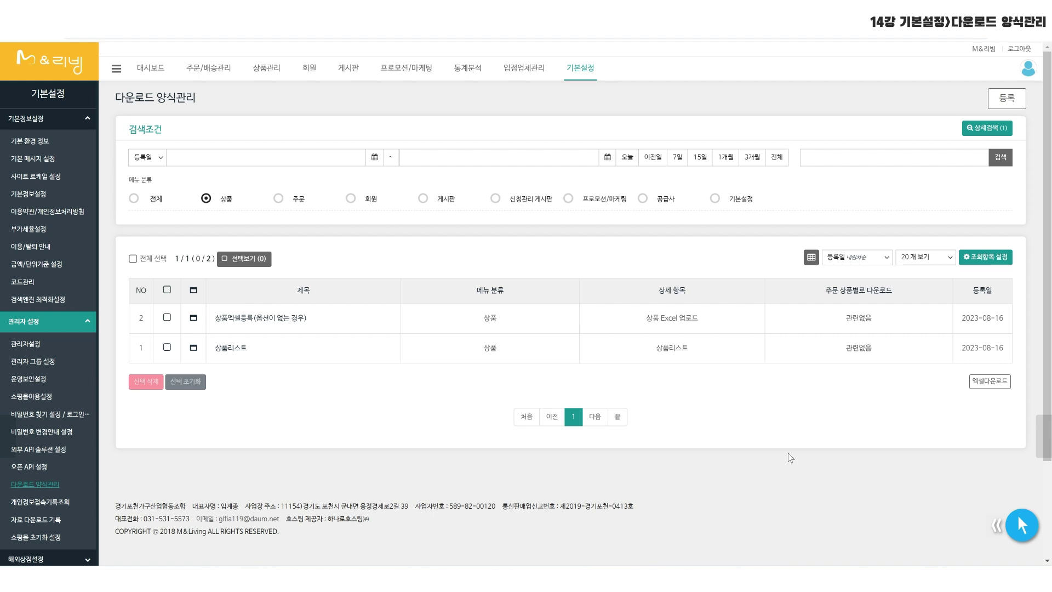
- Open the 상품리스트 download form from the list and switch it to edit mode
left_click(230, 347)
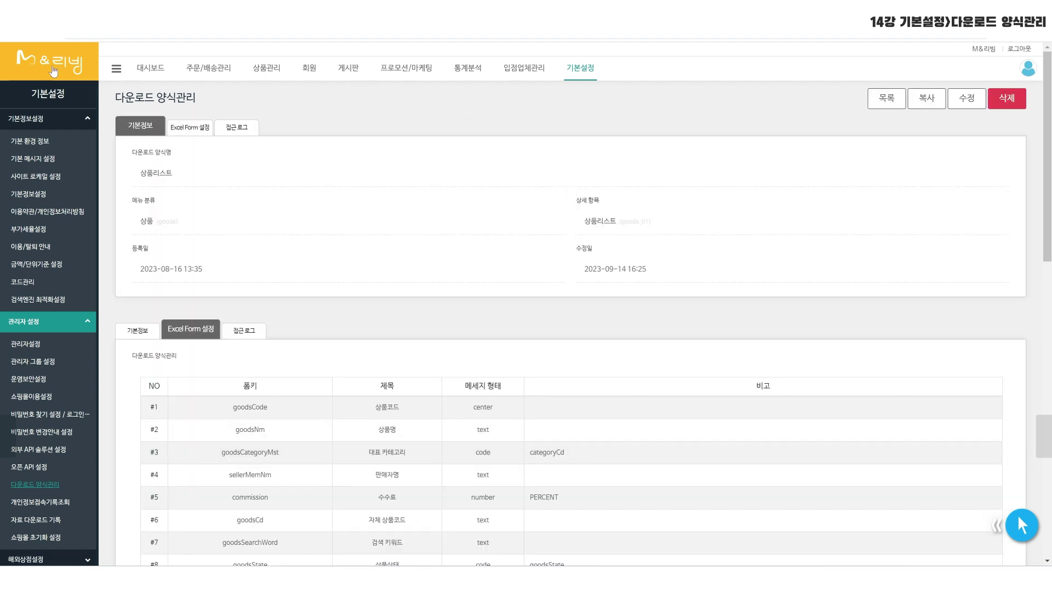
key("alt+Left")
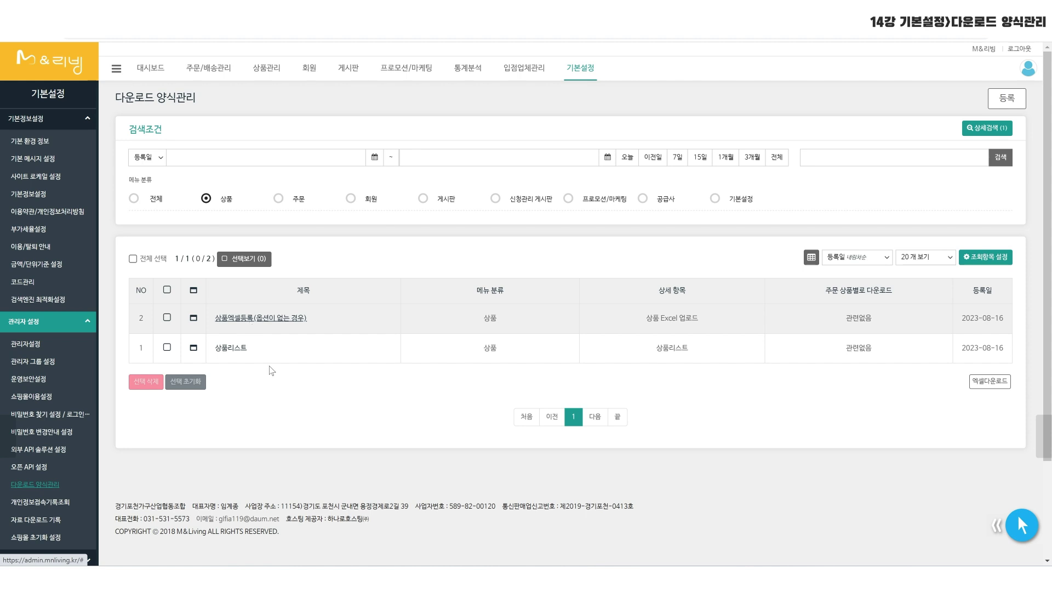
left_click(230, 348)
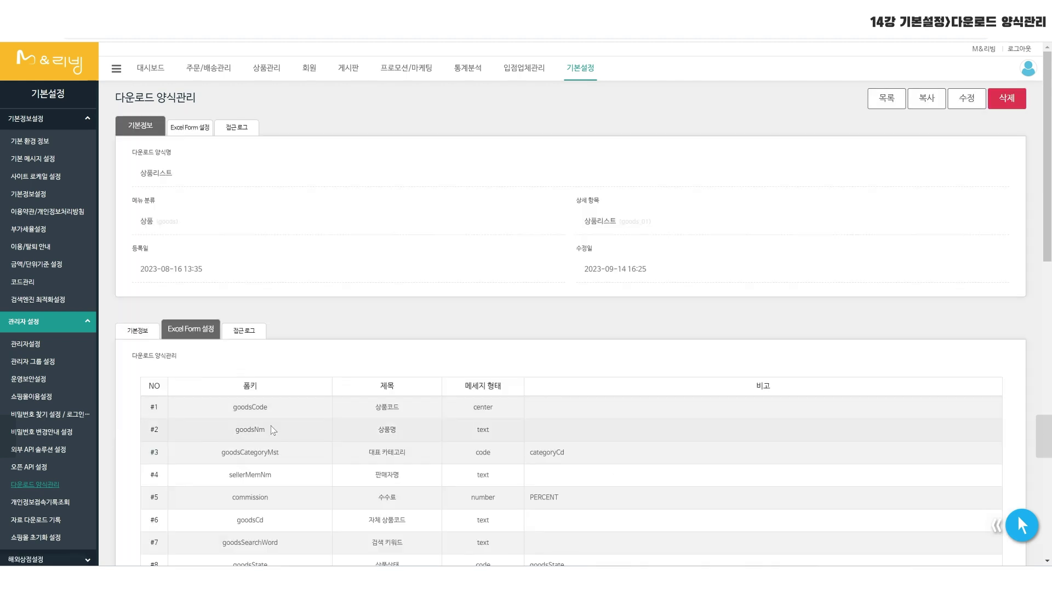
left_click(965, 101)
- Filter the available Excel form columns by the keyword 모델명
scroll(523, 456, "down", 10)
scroll(515, 453, "up", 5)
left_click(323, 283)
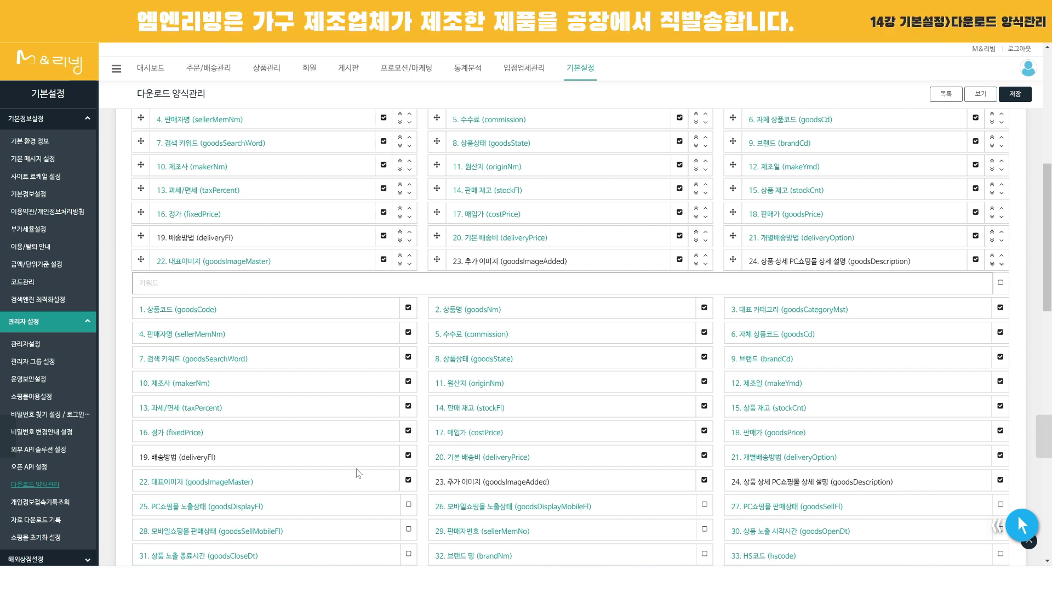
type("모델명")
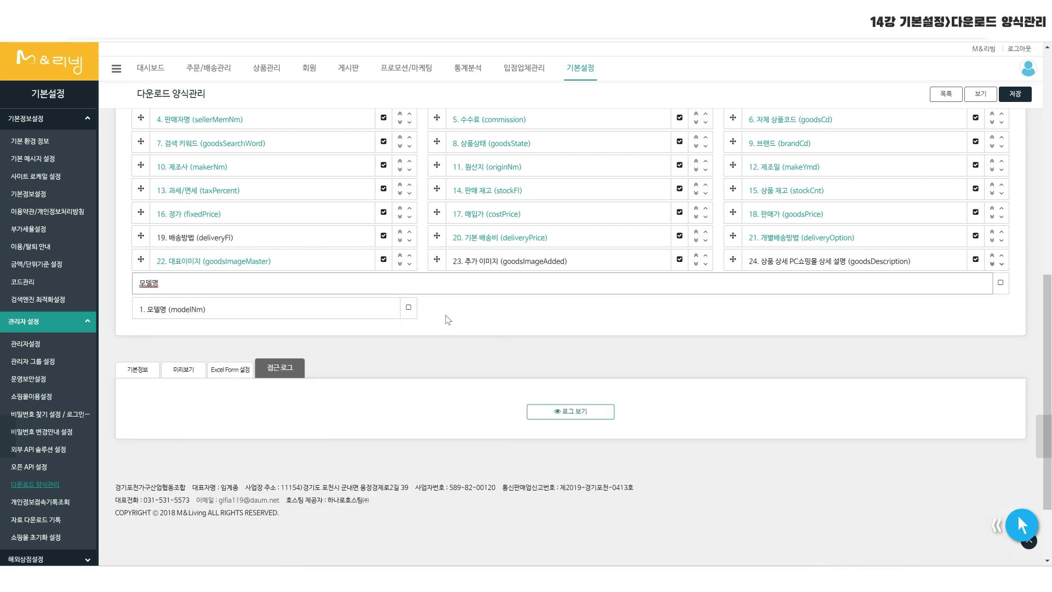
- Add the 모델명 (modelNm) column to the form and check the last columns of the preview table
scroll(420, 329, "up", 3)
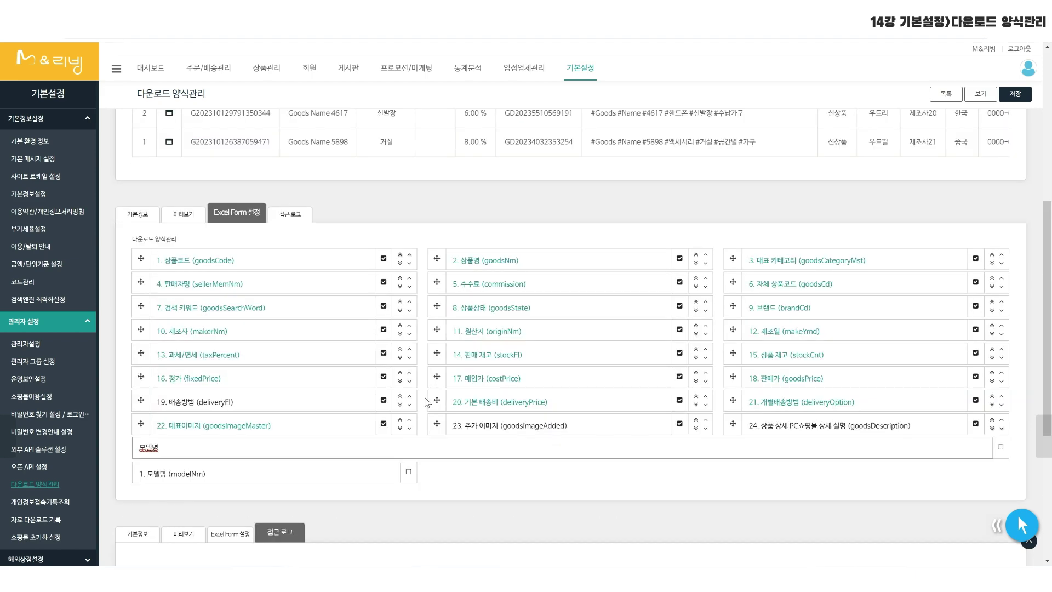
scroll(428, 402, "up", 4)
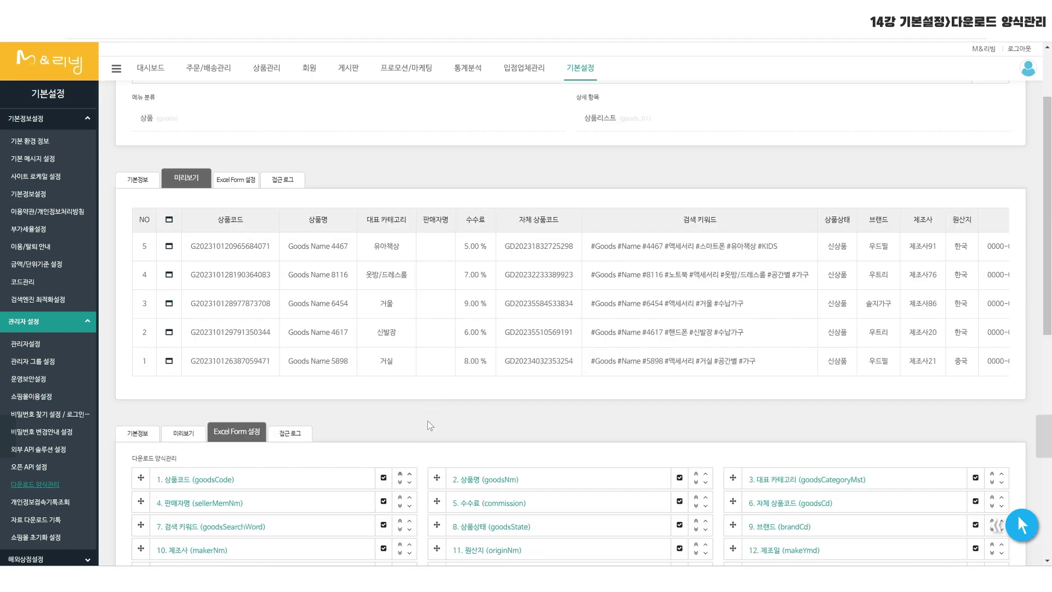
scroll(428, 411, "down", 1)
scroll(428, 424, "down", 3)
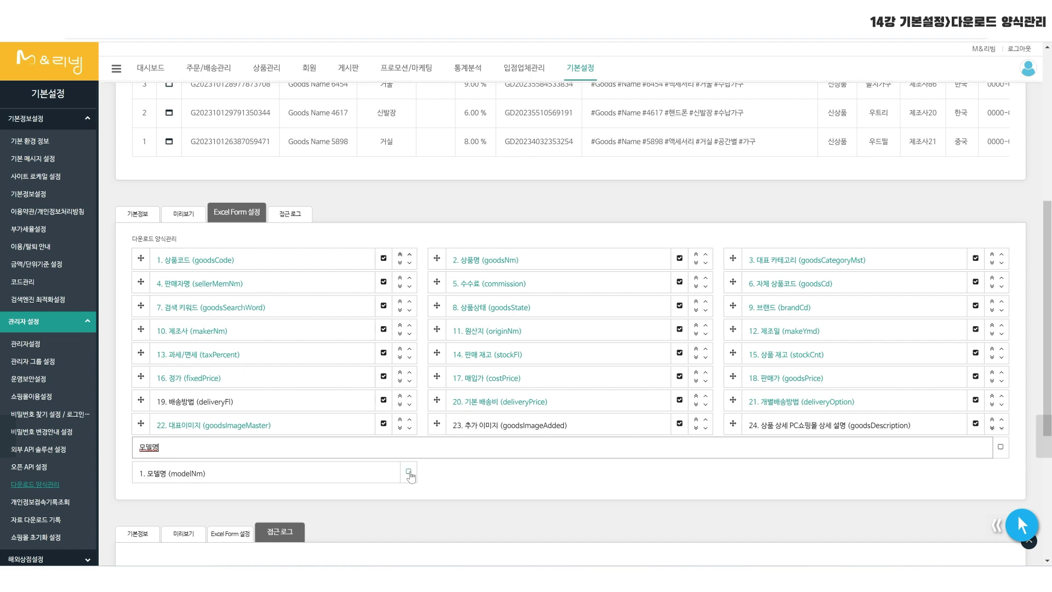
scroll(417, 438, "up", 4)
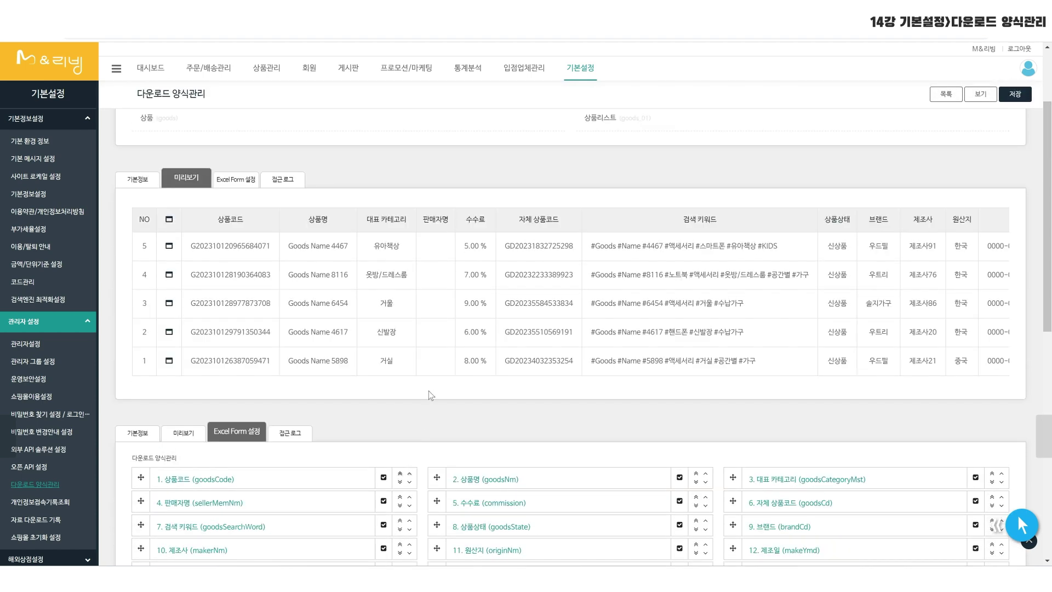
left_click_drag(437, 377, 1025, 379)
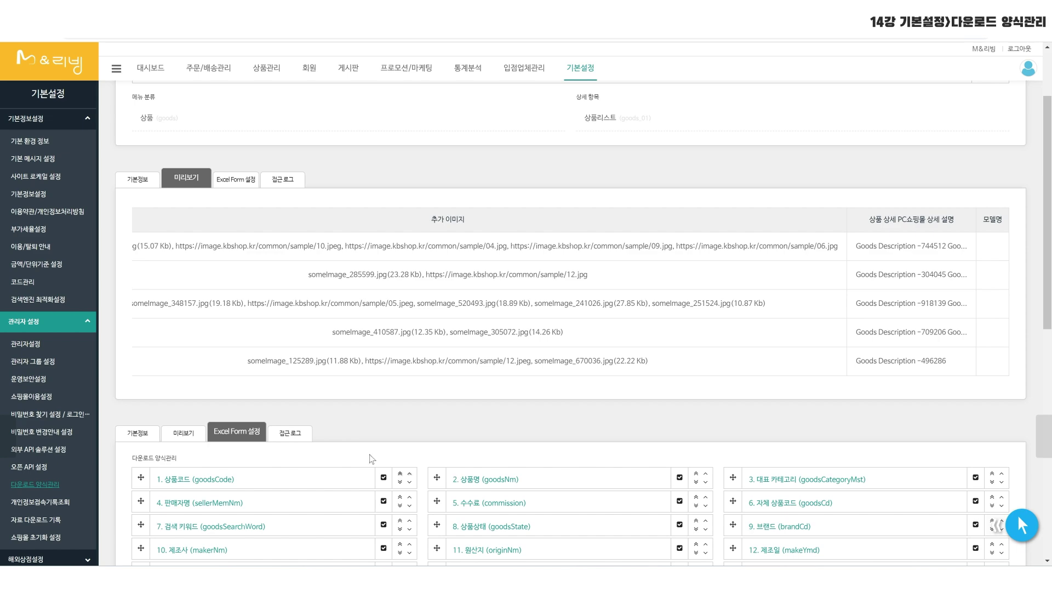
- Return to the download form list and filter it by the menu category 주문
left_click(53, 485)
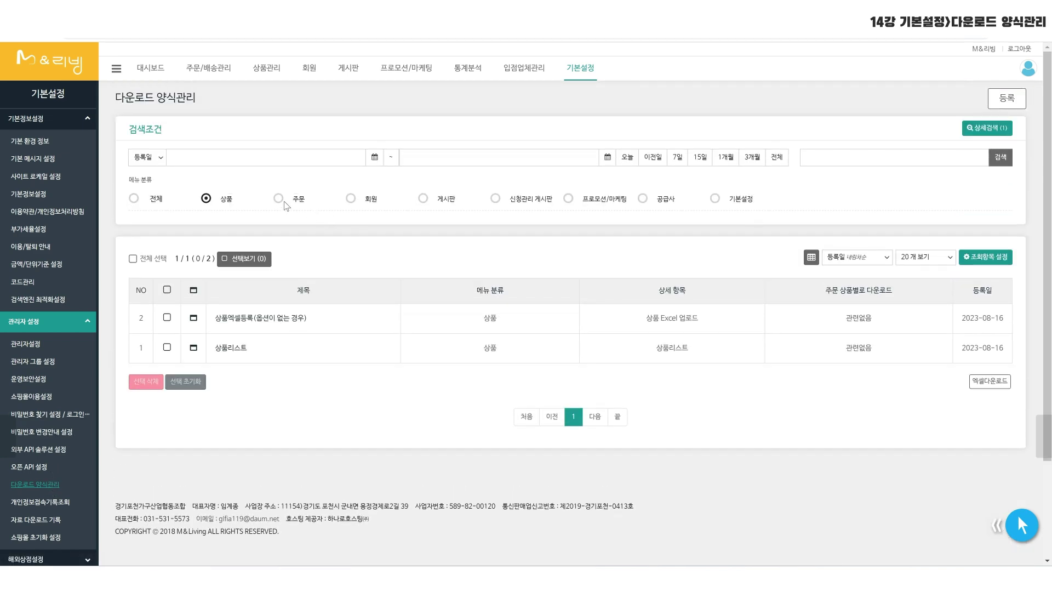
left_click(281, 199)
left_click(1006, 158)
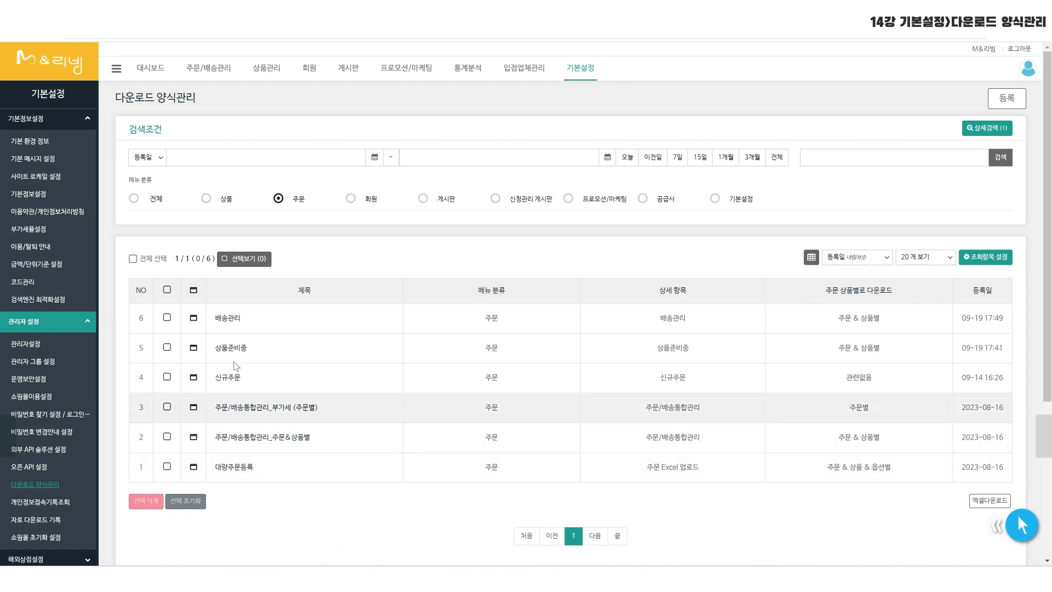
- Open the 신규주문 download form and switch it to edit mode
left_click(230, 382)
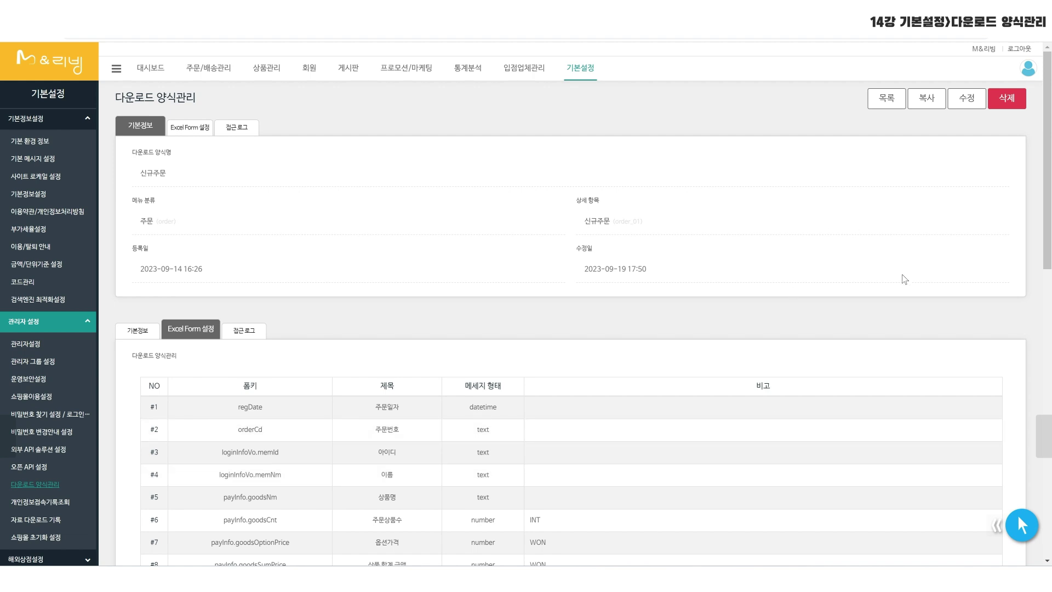
scroll(636, 381, "down", 1)
scroll(721, 323, "up", 1)
left_click(967, 98)
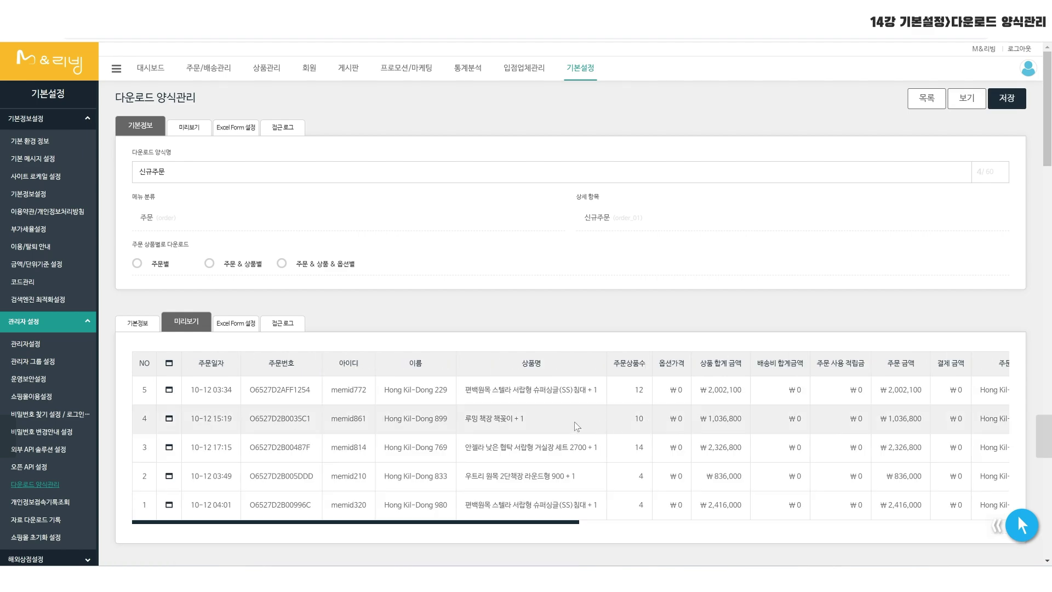
- Examine the 신규주문 form's columns and preview table, and return to the form list
scroll(564, 422, "down", 6)
scroll(528, 422, "up", 6)
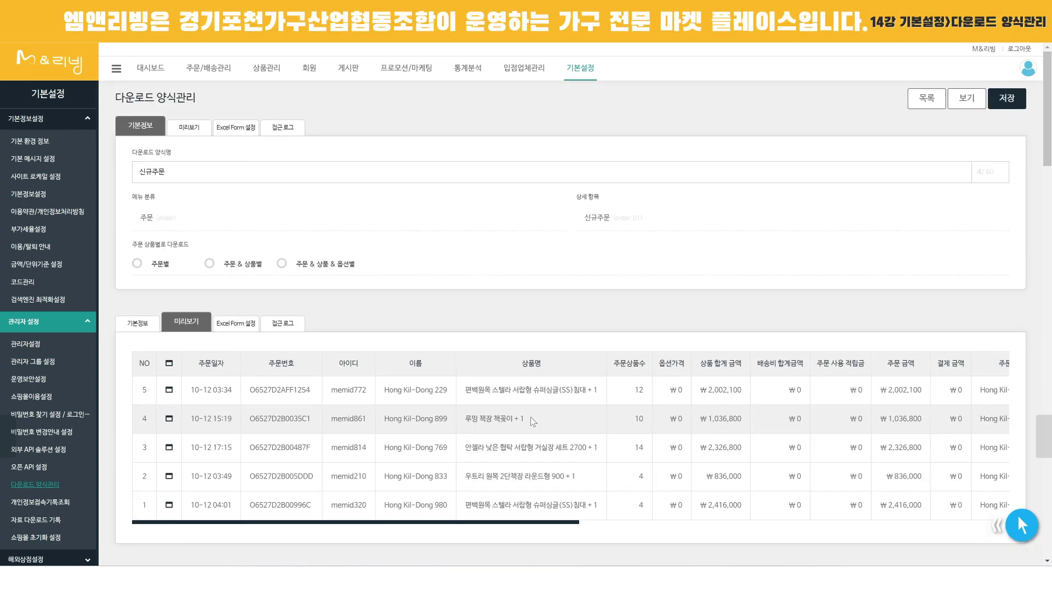
left_click_drag(555, 526, 547, 552)
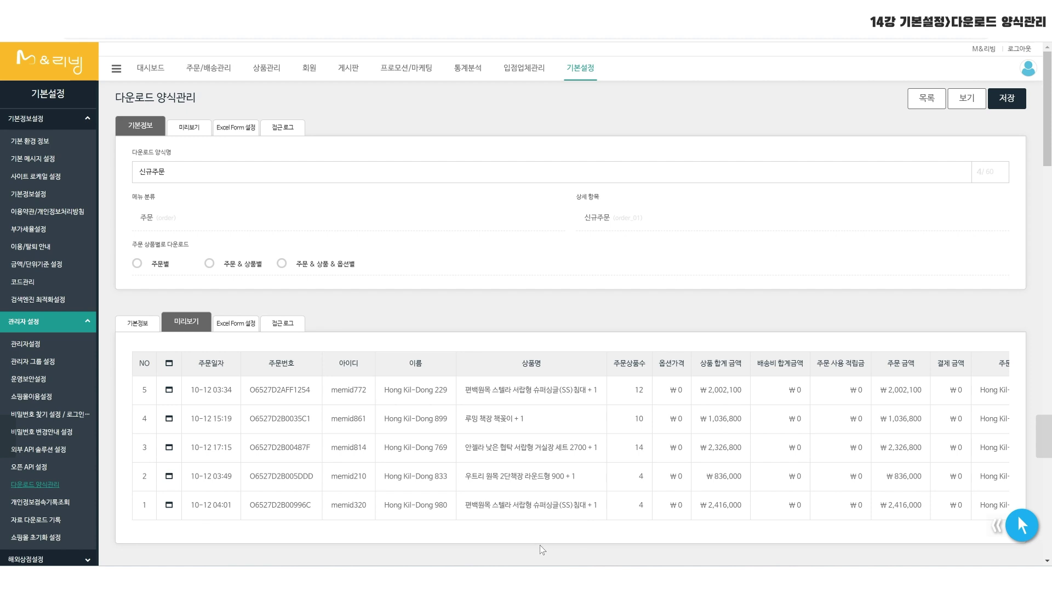
left_click(925, 101)
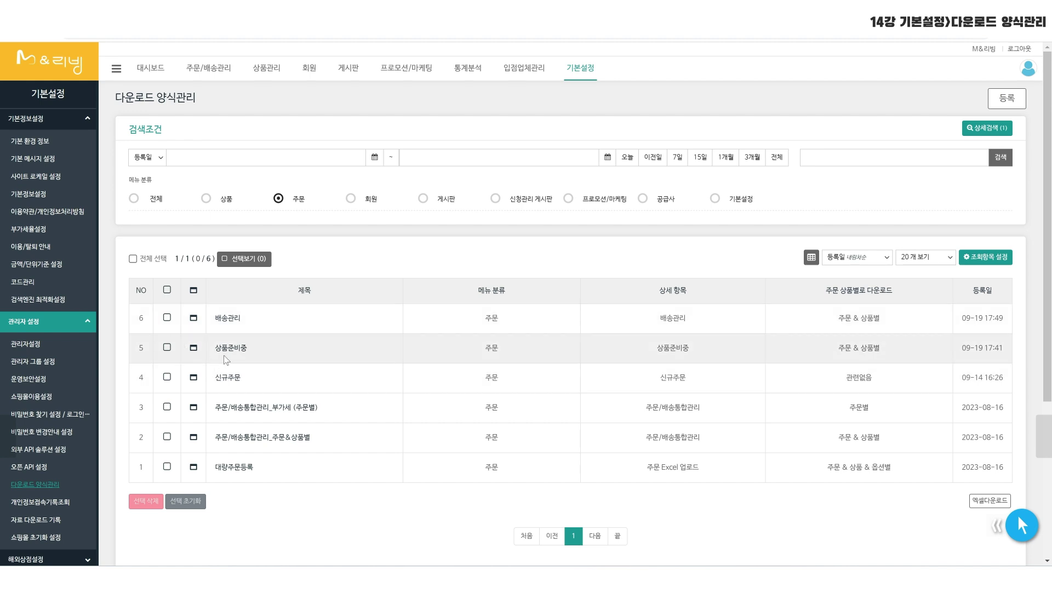
- Open the 상품준비중 form for editing and examine its per-order download option and preview rows
left_click(230, 349)
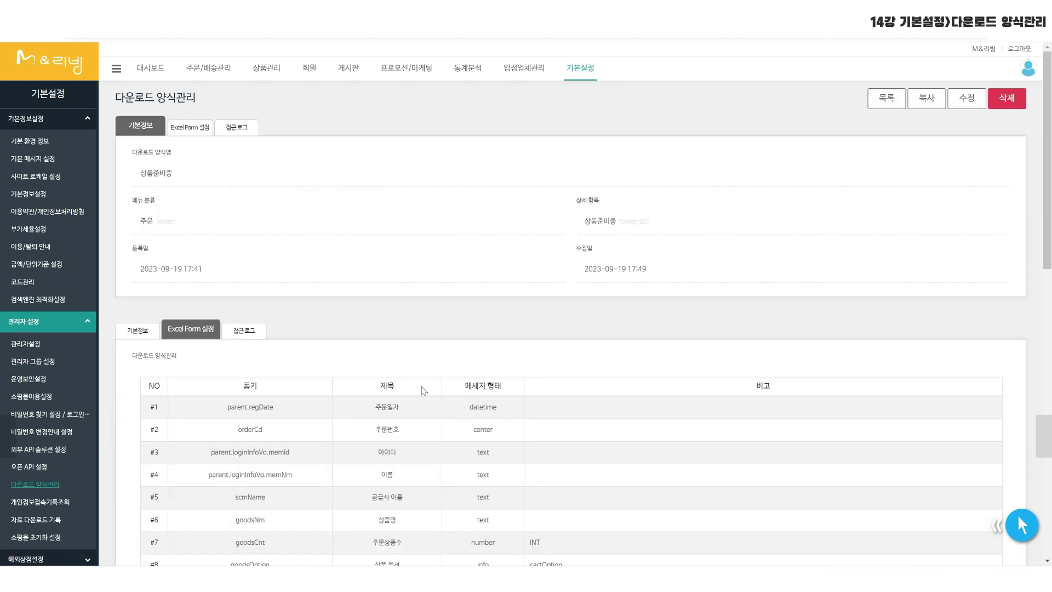
left_click(965, 110)
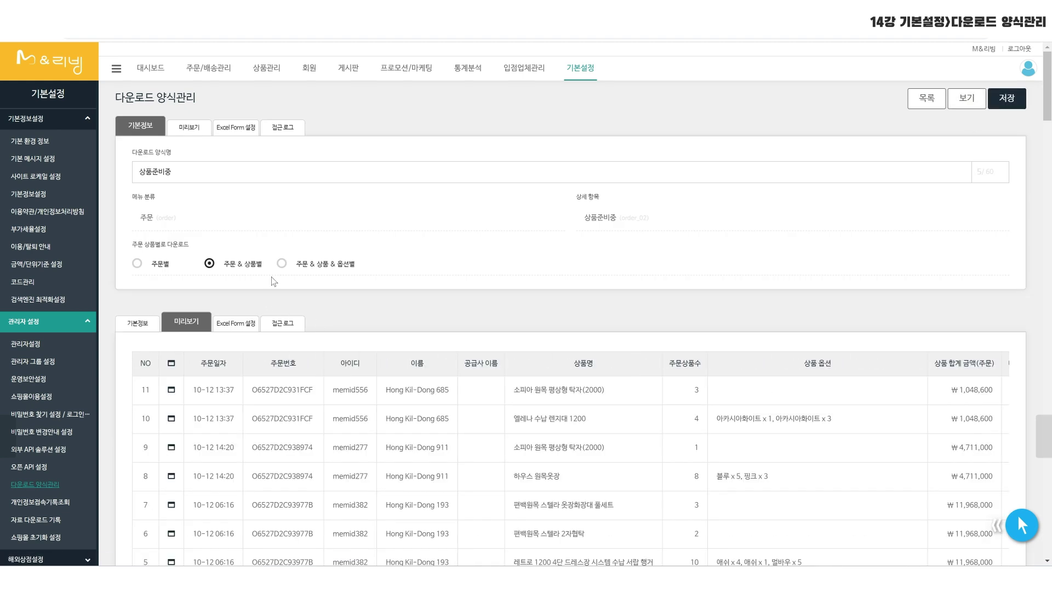
left_click_drag(269, 271, 226, 266)
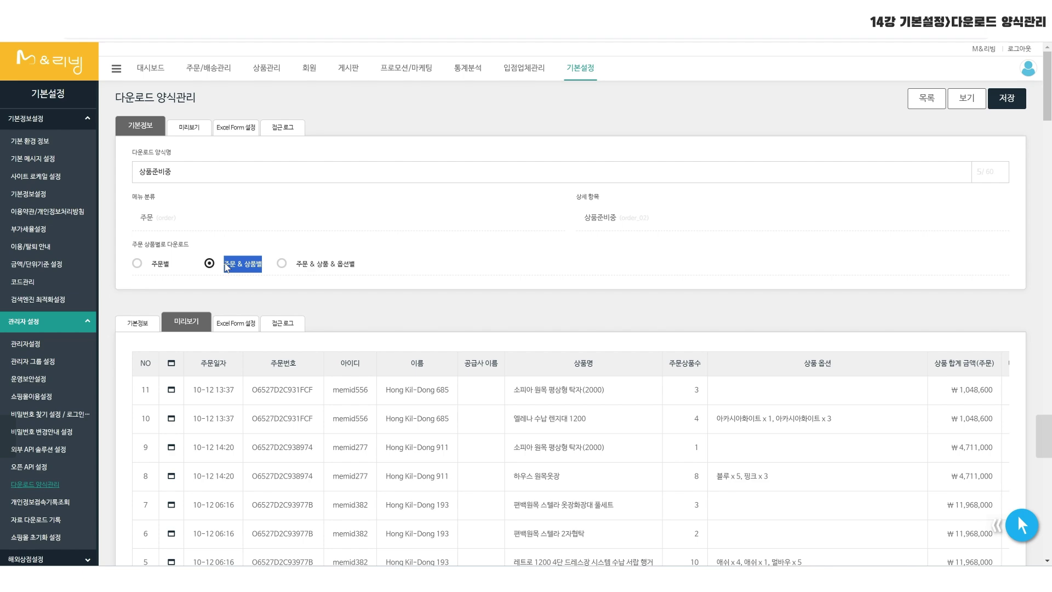
scroll(330, 372, "down", 1)
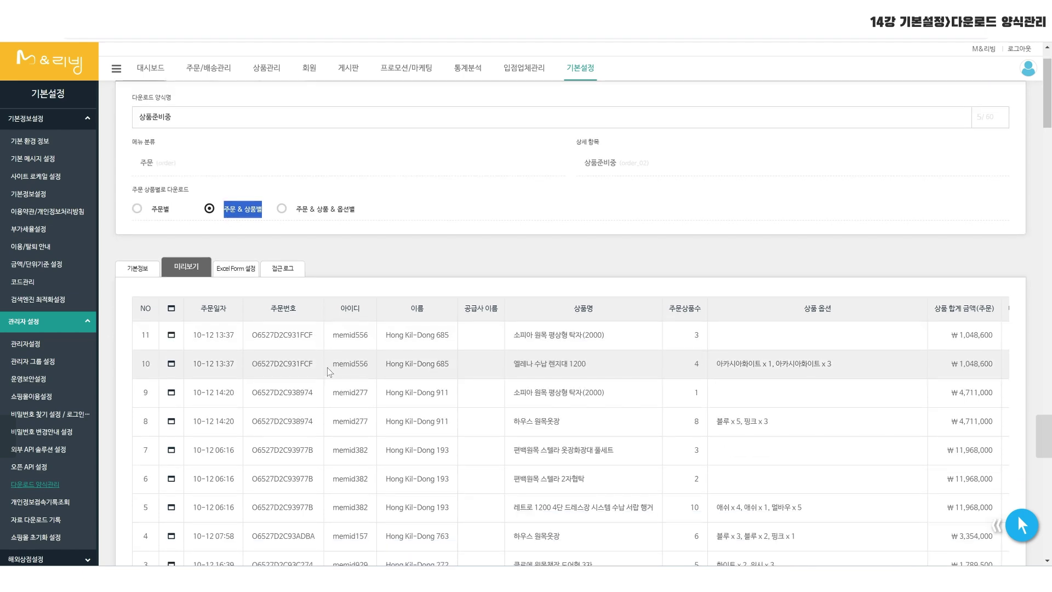
scroll(329, 372, "down", 1)
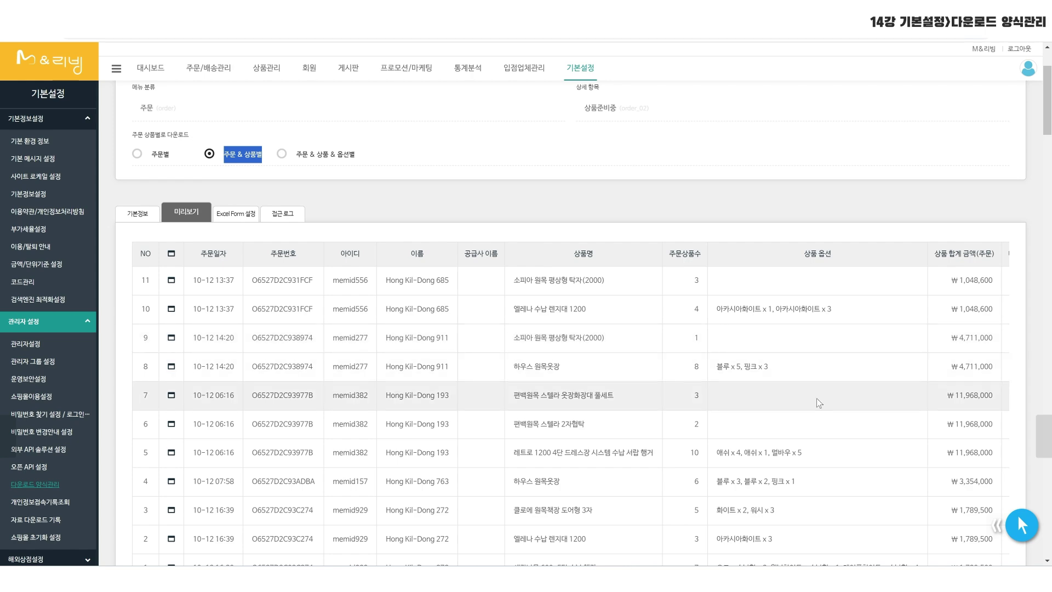
- Examine the selected and available Excel form columns of the 상품준비중 form
scroll(819, 403, "down", 2)
scroll(817, 402, "down", 6)
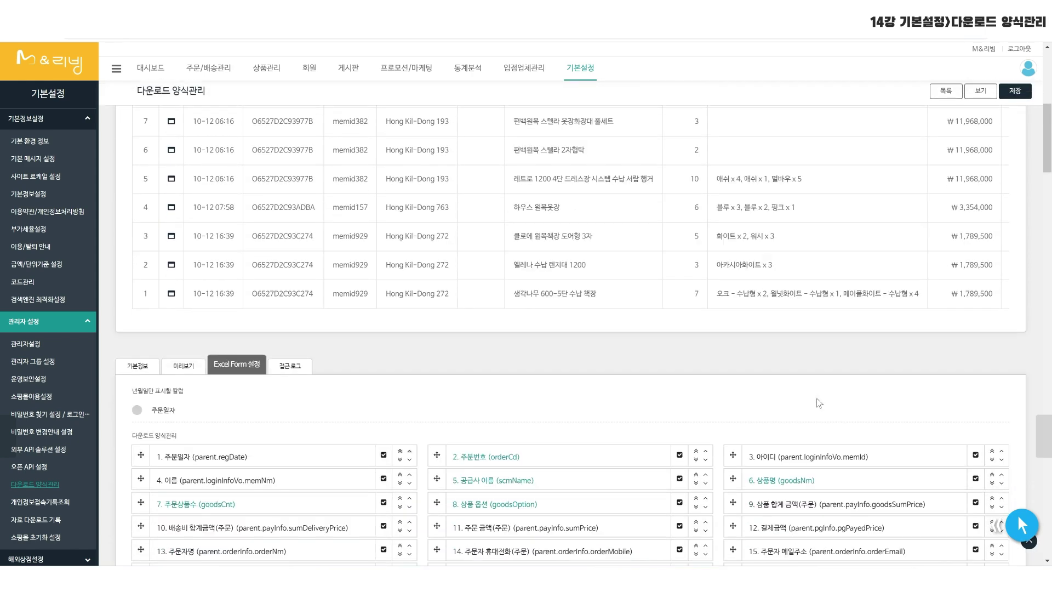
scroll(818, 404, "down", 5)
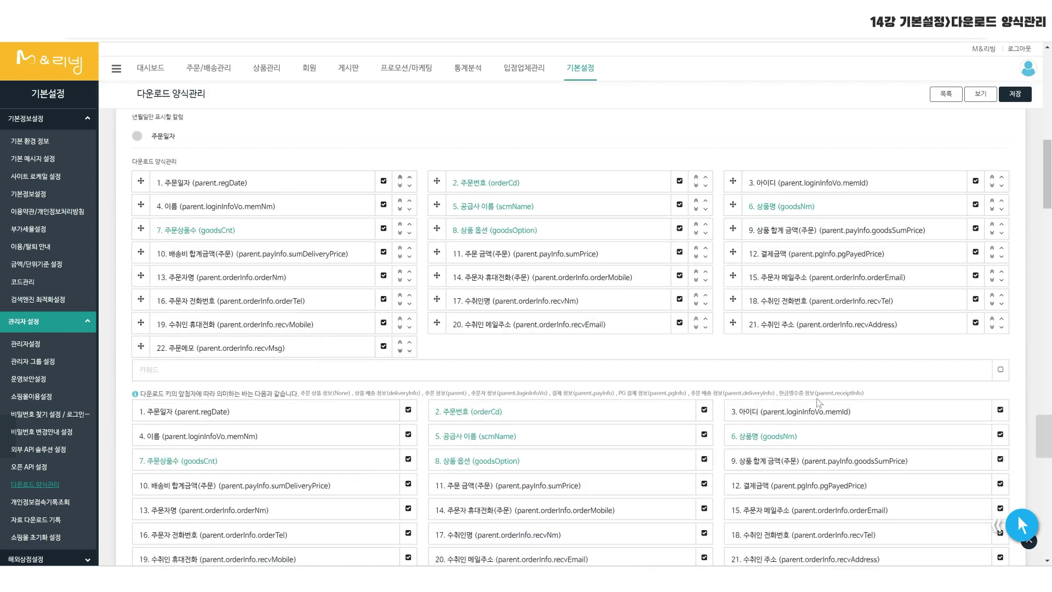
scroll(818, 400, "down", 2)
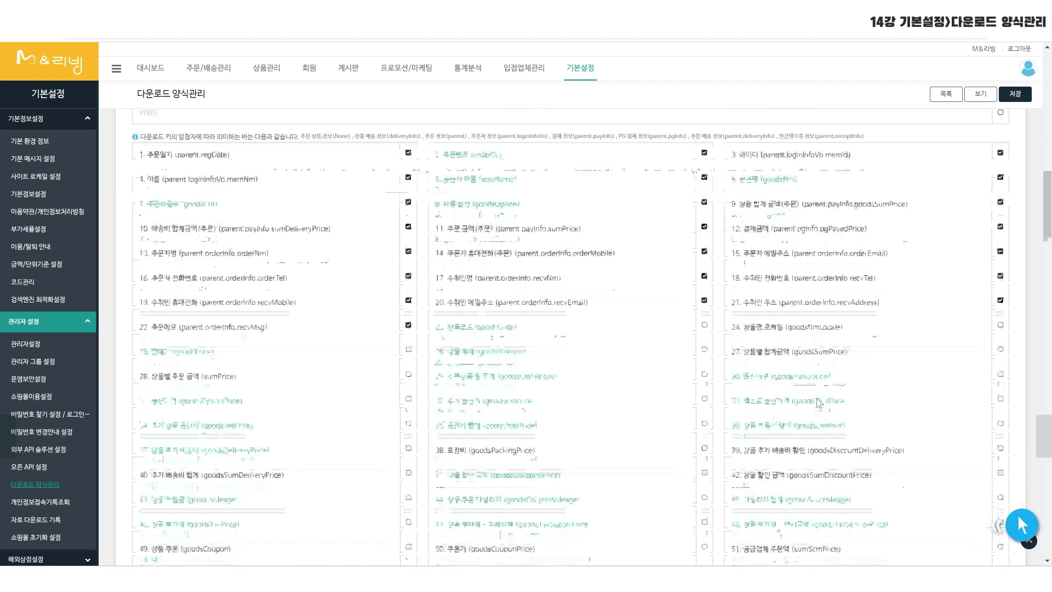
scroll(819, 403, "down", 2)
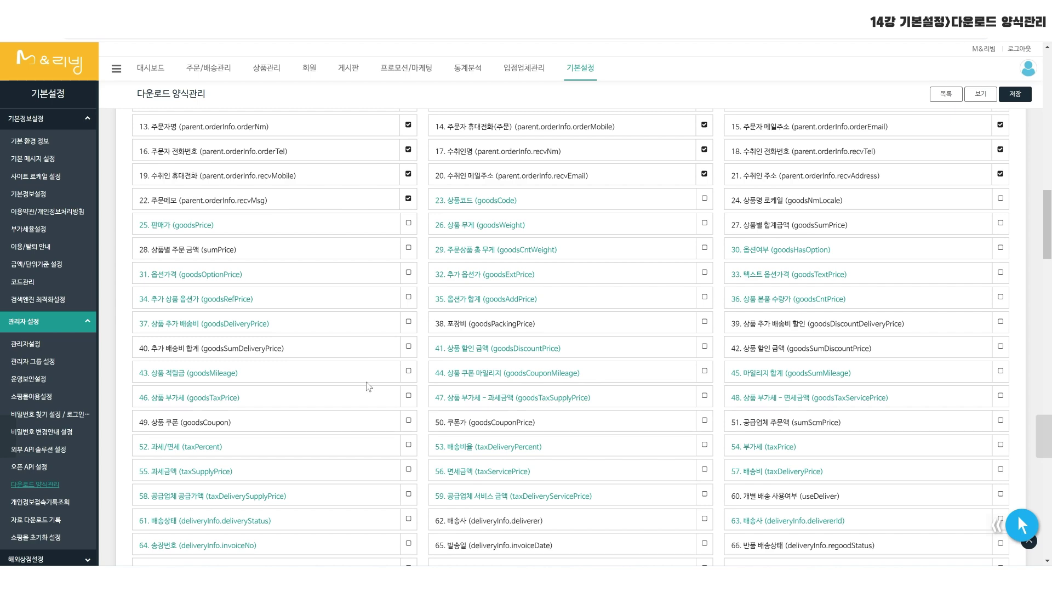
- Filter the available columns by the keyword 자체 and add 자체 상품코드 (goodsCd) to the form
scroll(367, 391, "up", 2)
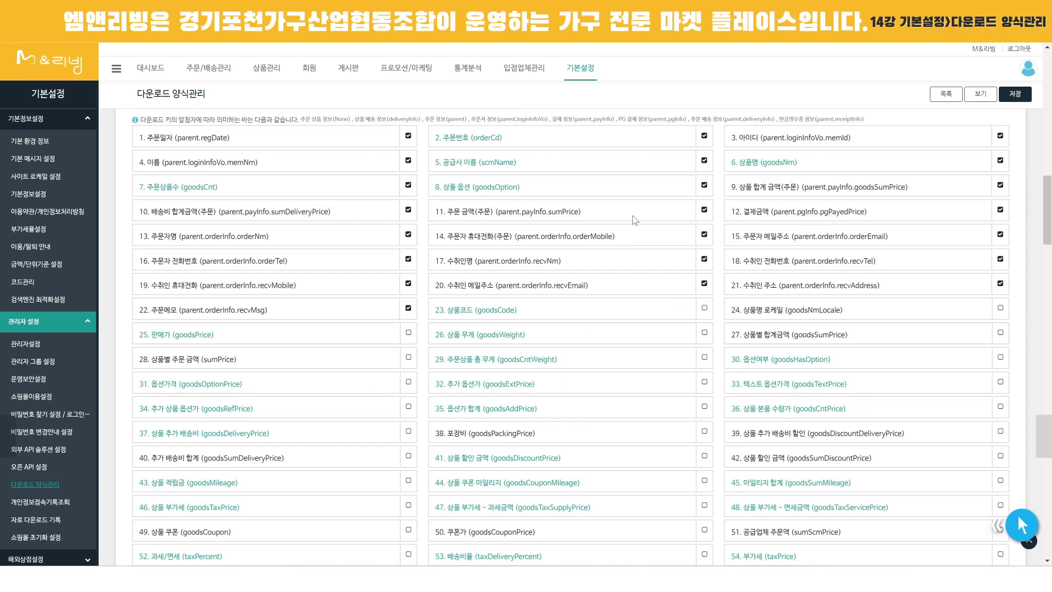
scroll(632, 215, "up", 3)
left_click(340, 262)
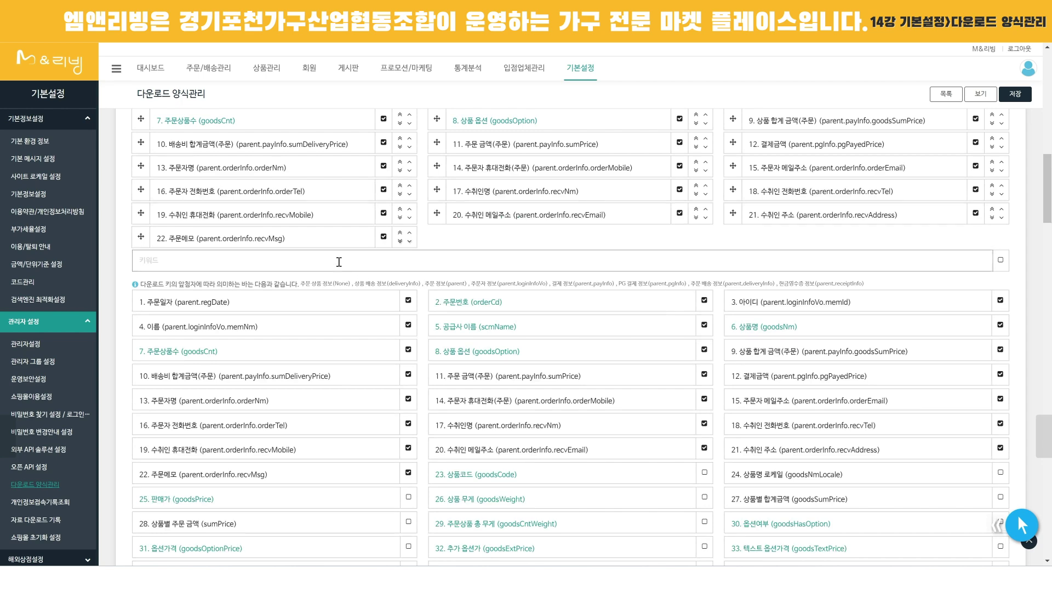
type("ㅈ")
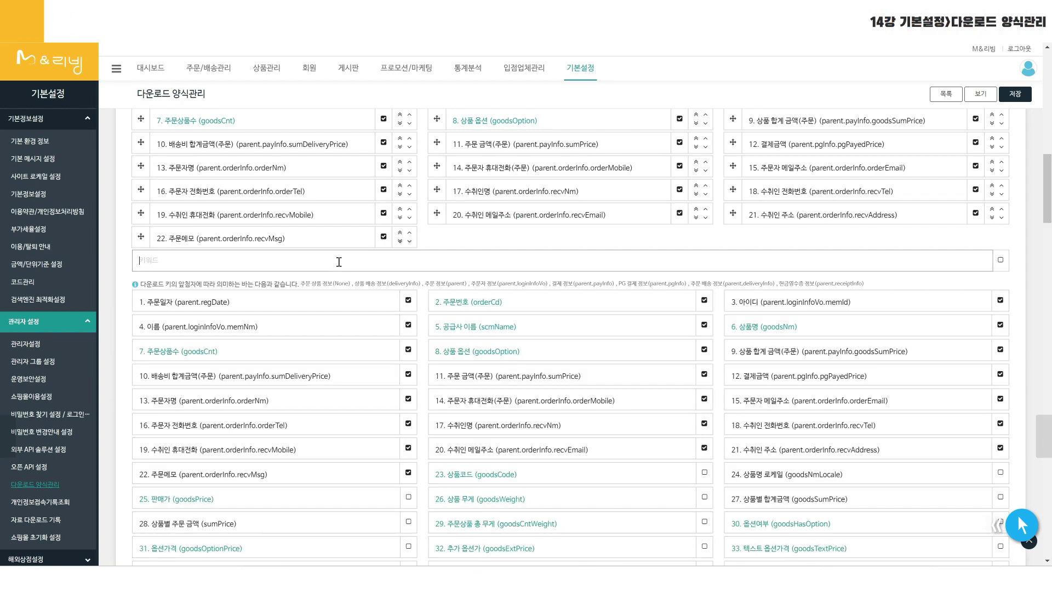
type("자체")
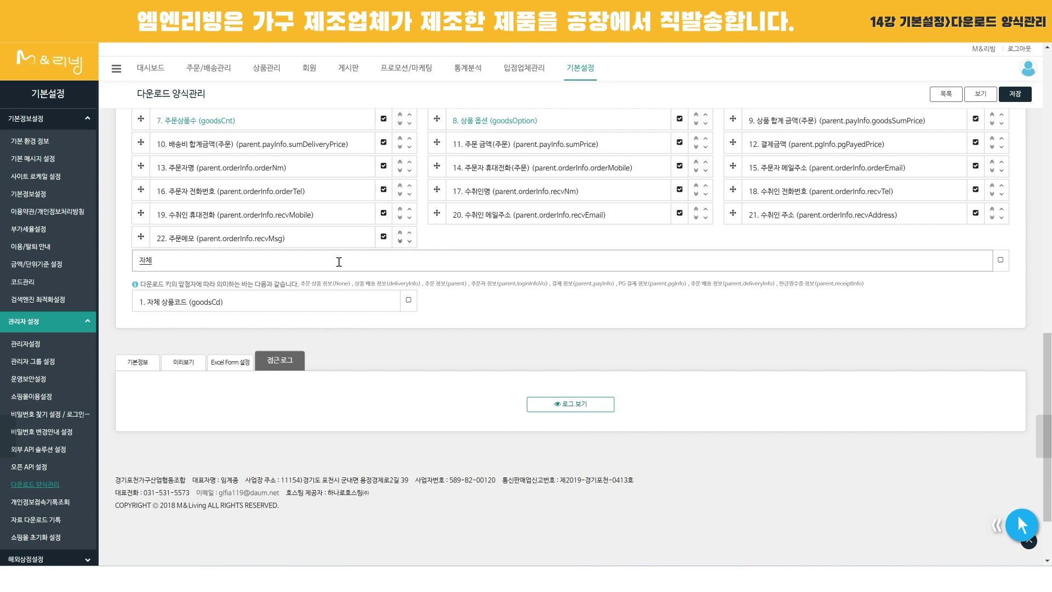
left_click(408, 300)
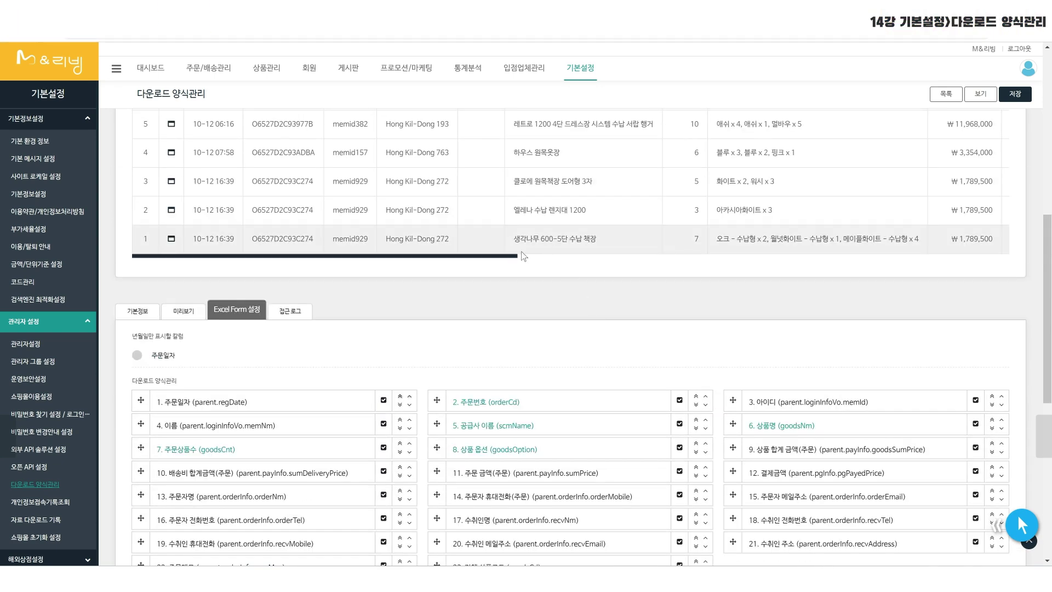
- Check the last columns of the 상품준비중 preview table and return to the form list
left_click_drag(513, 256, 1005, 256)
scroll(570, 337, "up", 3)
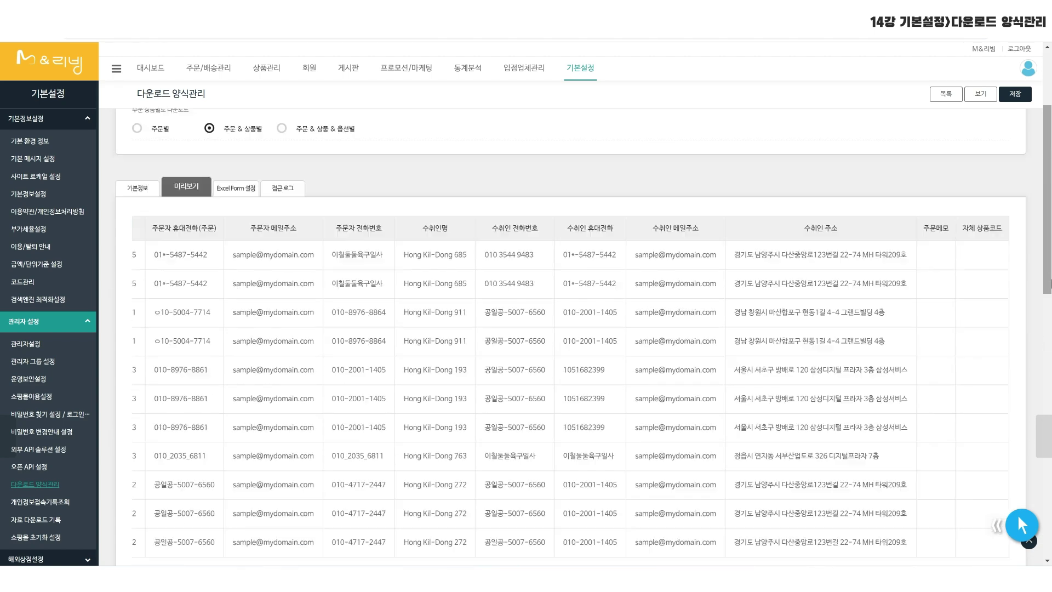
scroll(962, 322, "up", 2)
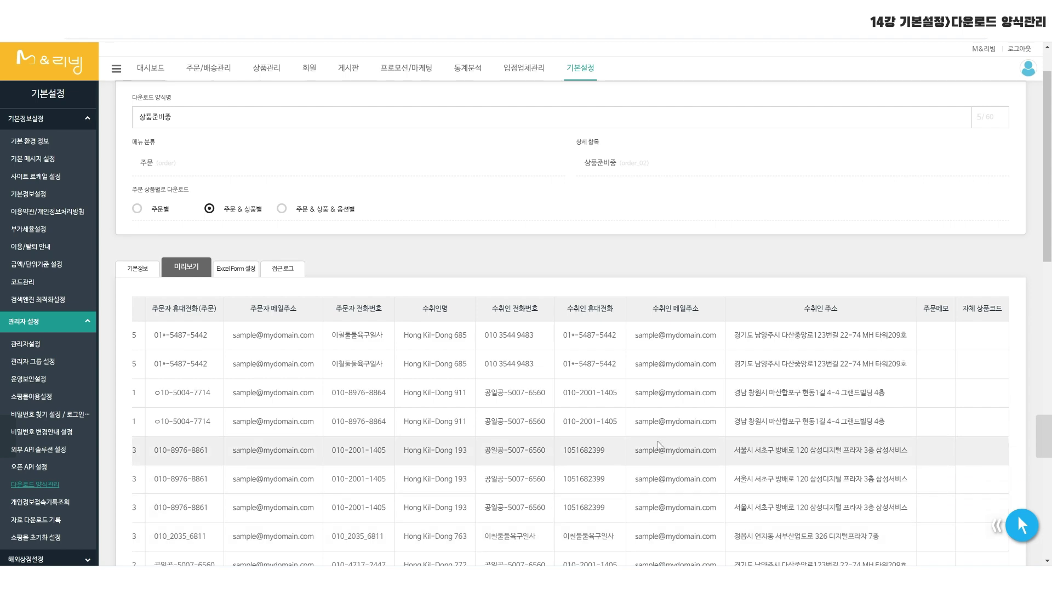
scroll(688, 458, "up", 1)
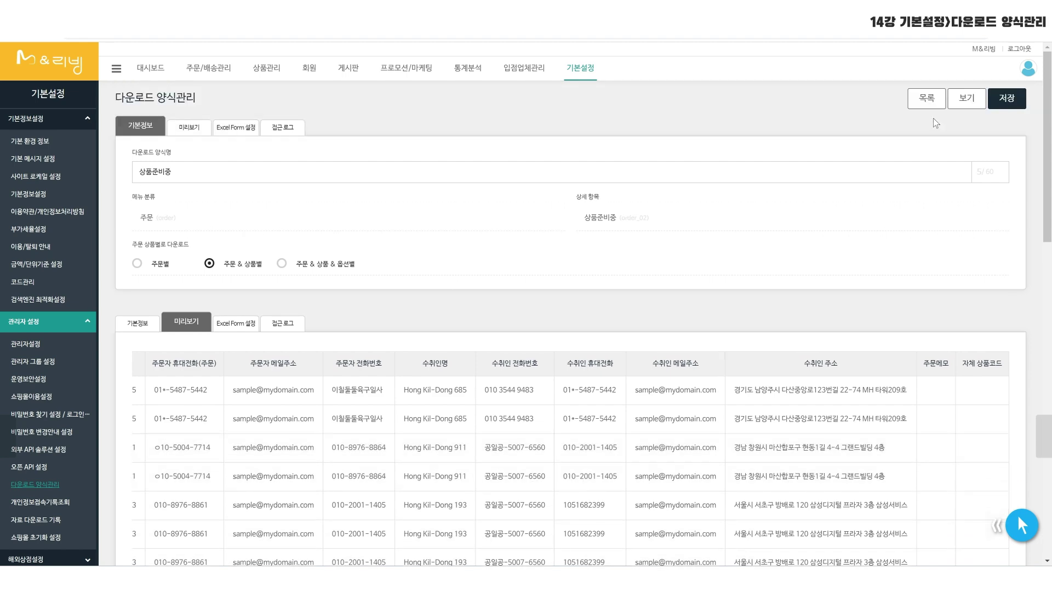
left_click(929, 97)
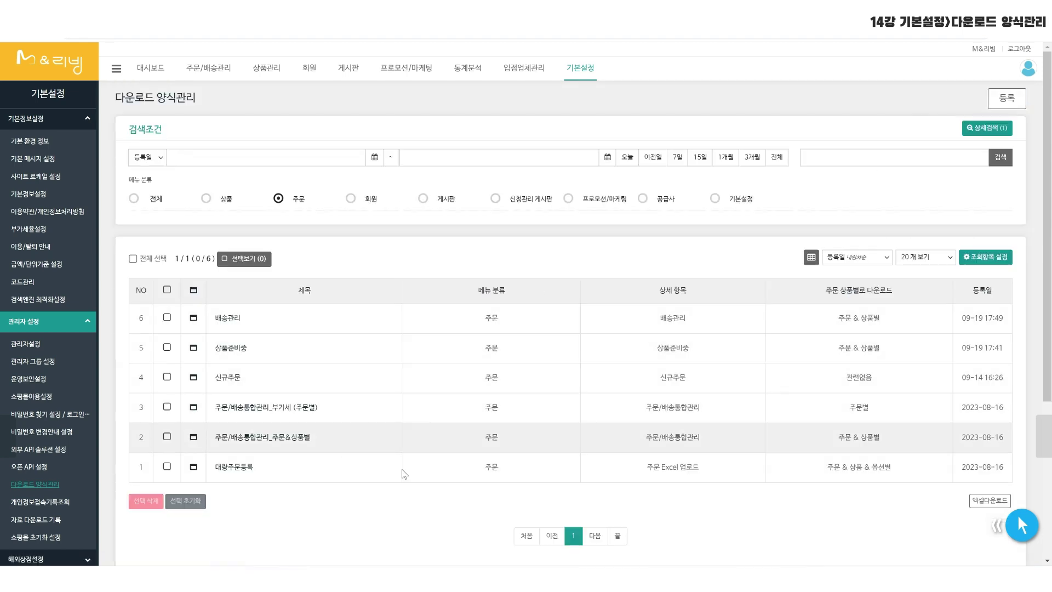
- Open the 배송관리 form for editing and examine its preview rows and selected Excel form columns
left_click(230, 316)
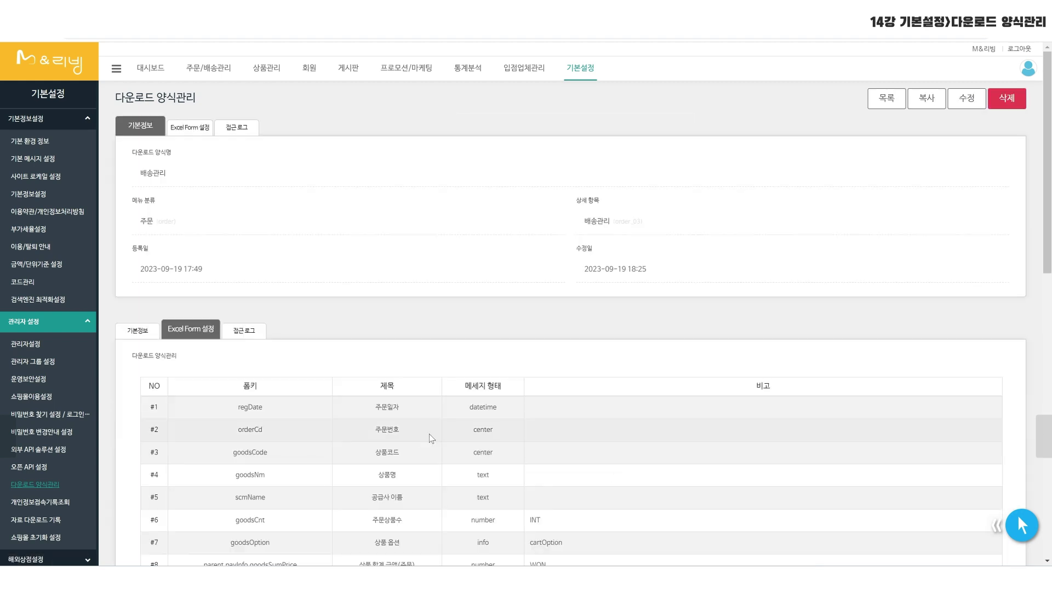
left_click(966, 100)
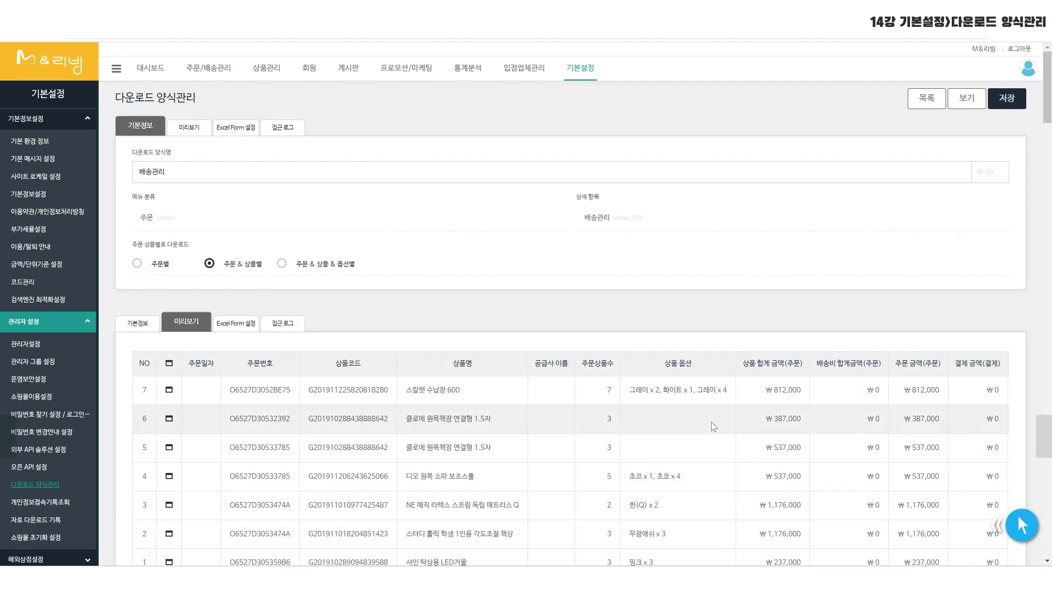
scroll(711, 422, "down", 3)
scroll(711, 422, "down", 2)
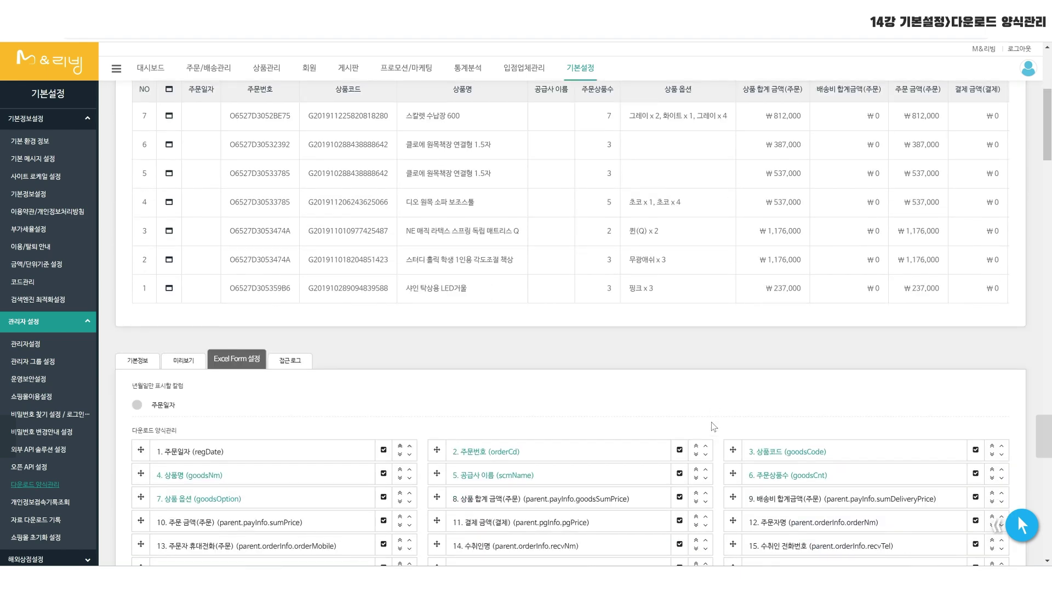
scroll(711, 422, "down", 3)
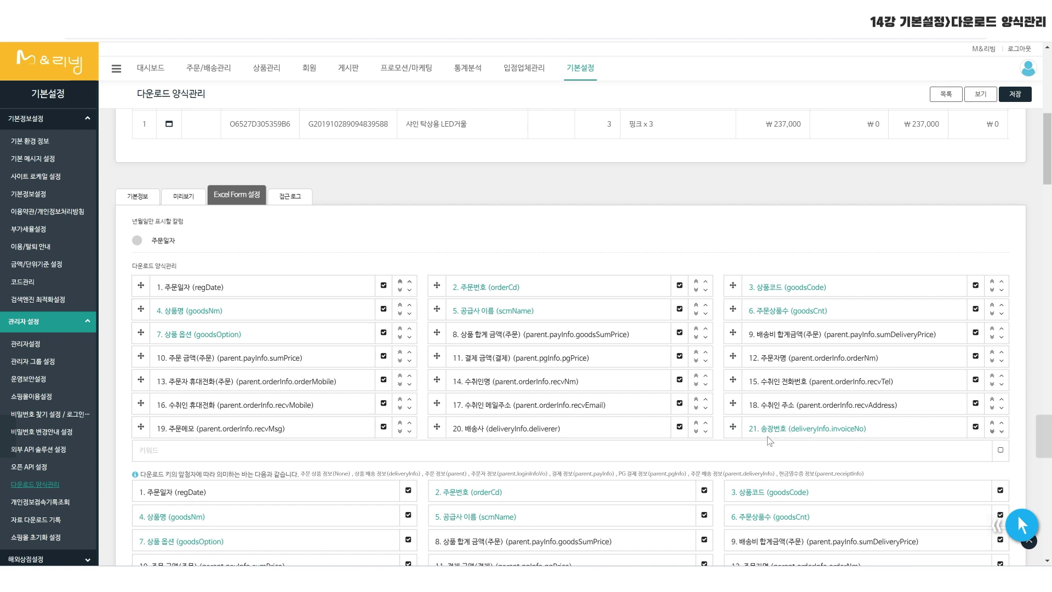
- Filter the available columns by the keyword 배송, add 배송사 (deliveryInfo.delivererId), and return to the form list without saving
left_click(201, 460)
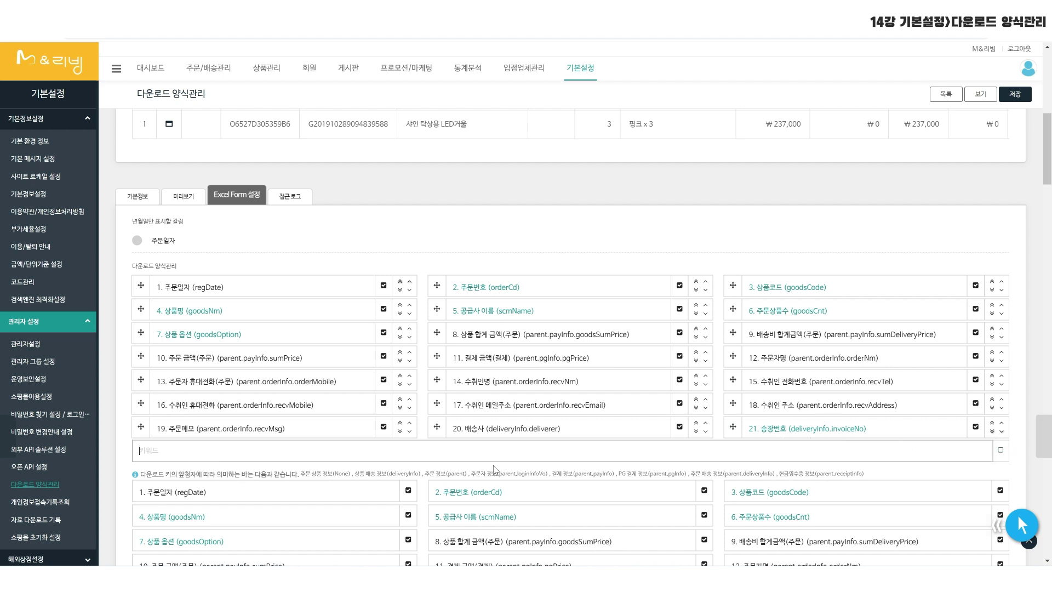
type("송지")
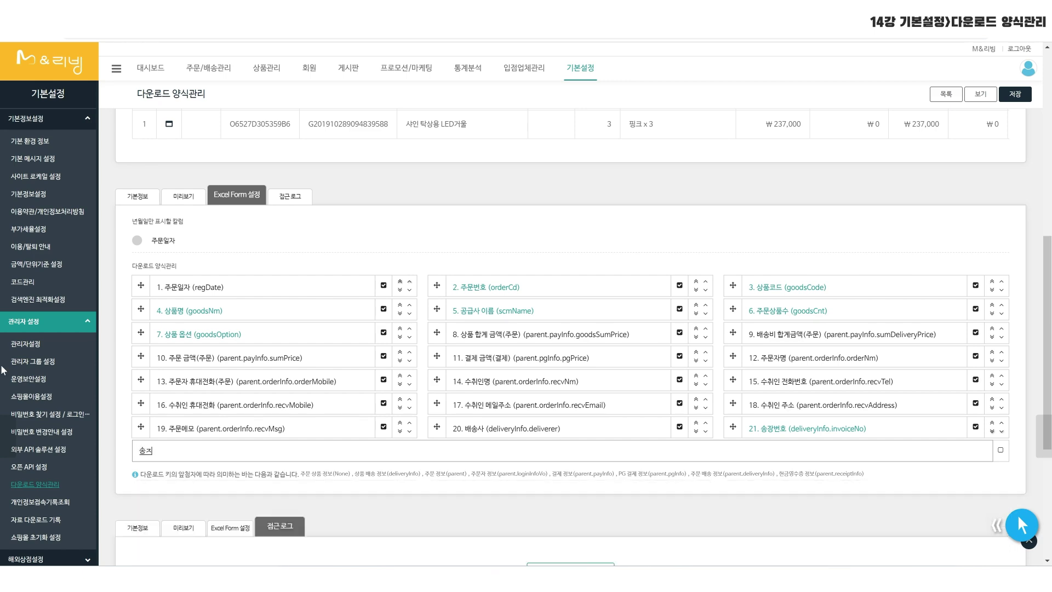
key("BackSpace")
key("BackSpace")
type("배송")
scroll(230, 526, "down", 3)
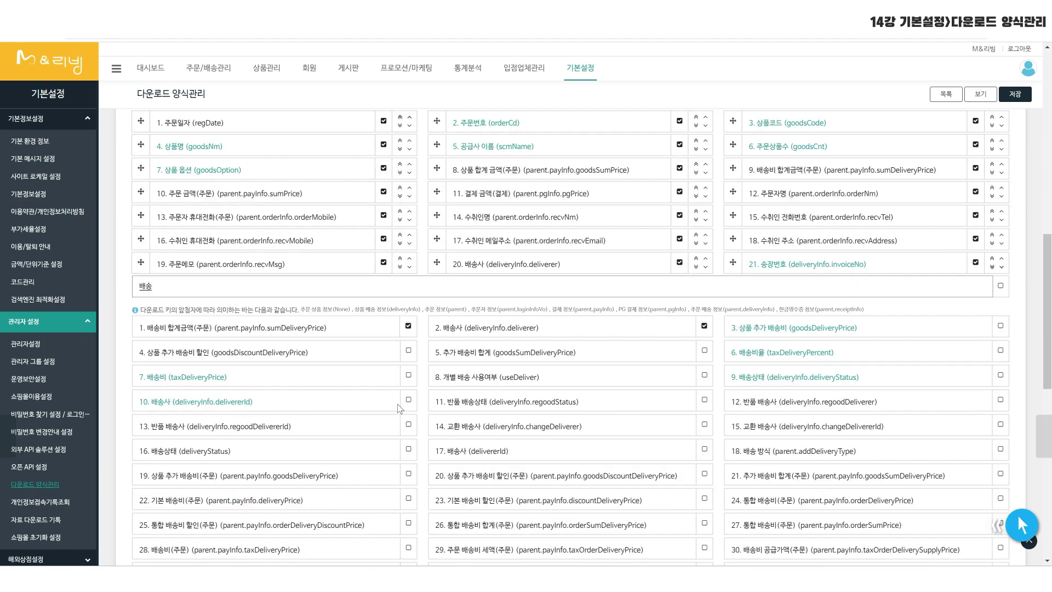
left_click(407, 403)
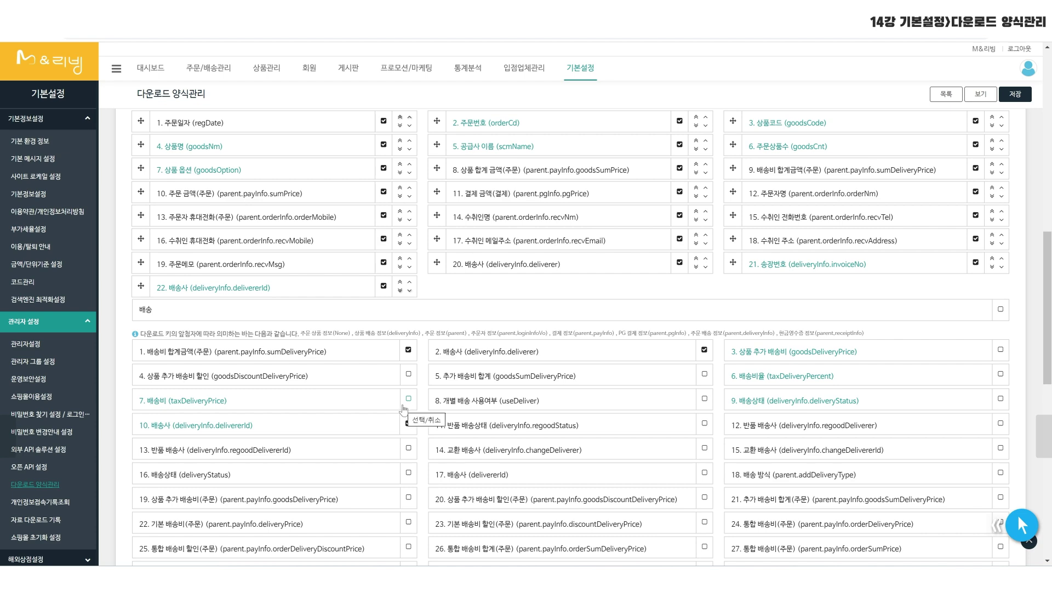
scroll(393, 401, "up", 15)
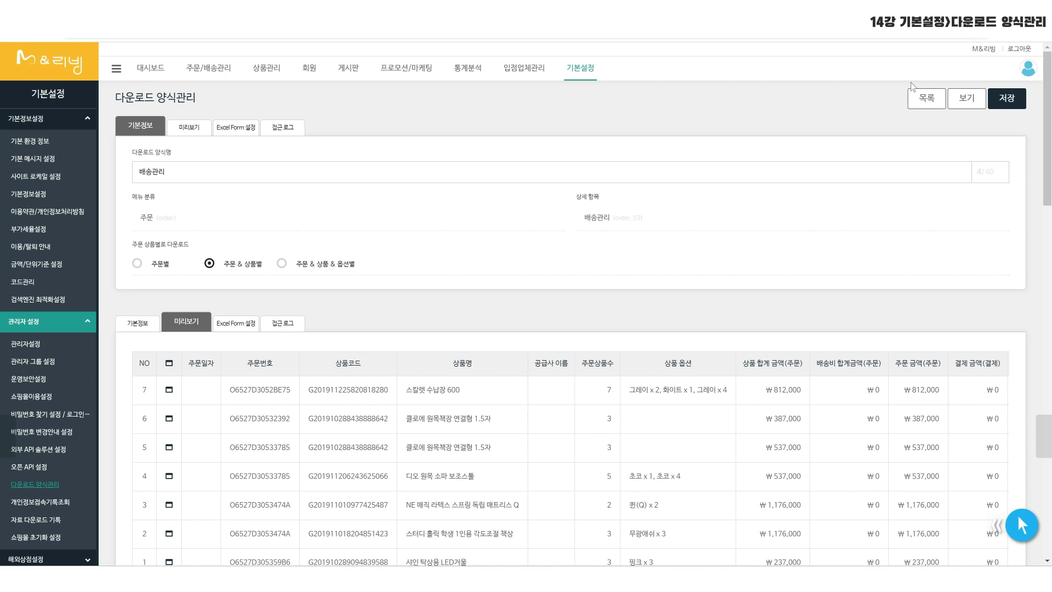
left_click(922, 98)
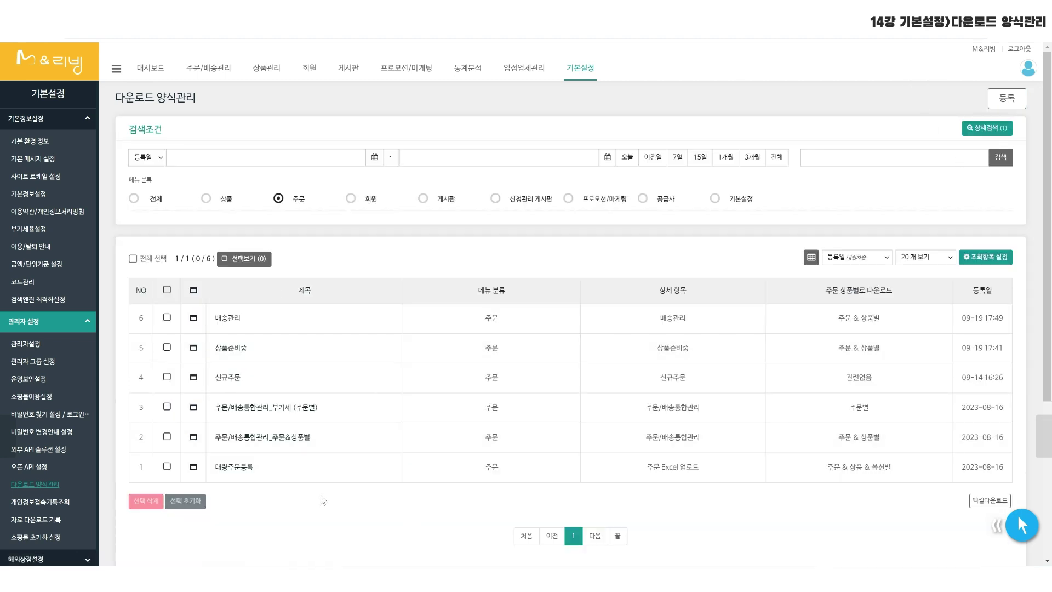
- Open the 주문/배송통합관리_부가세 (주문별) form for editing and examine its selected Excel form columns
left_click(276, 407)
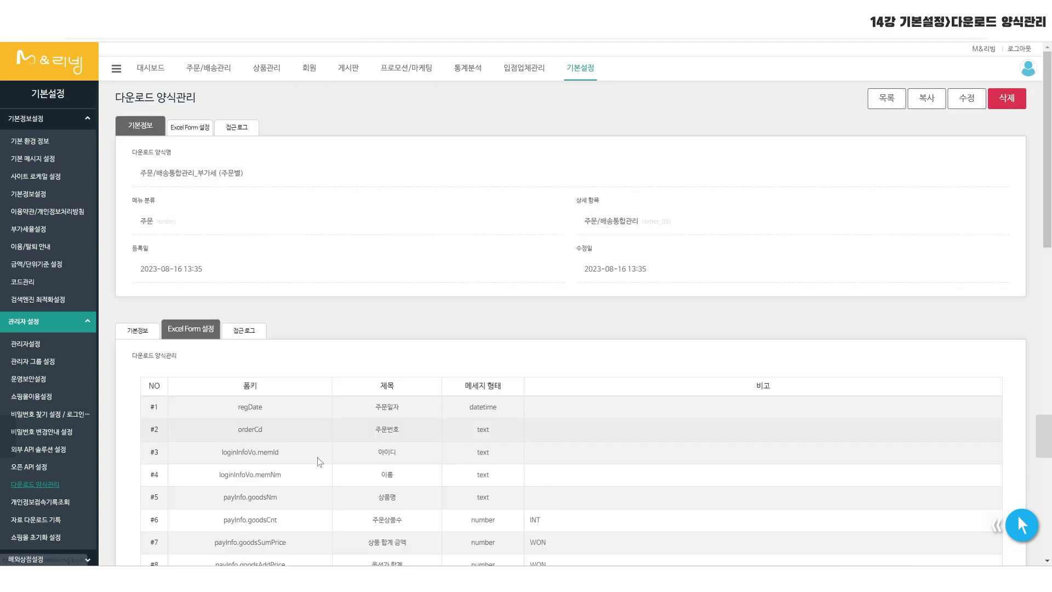
left_click(970, 106)
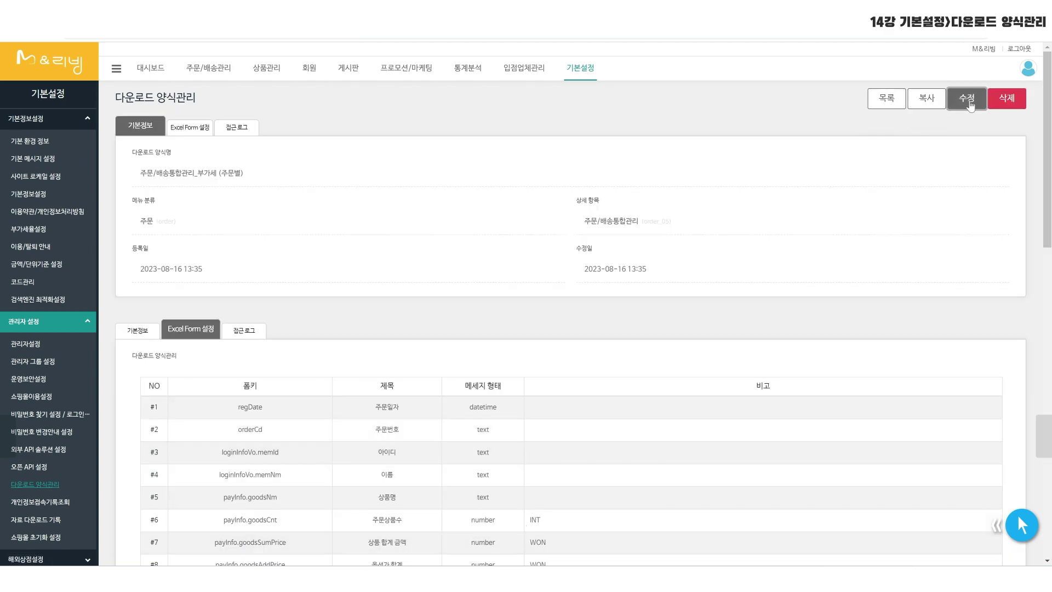
scroll(602, 413, "down", 1)
scroll(603, 419, "down", 8)
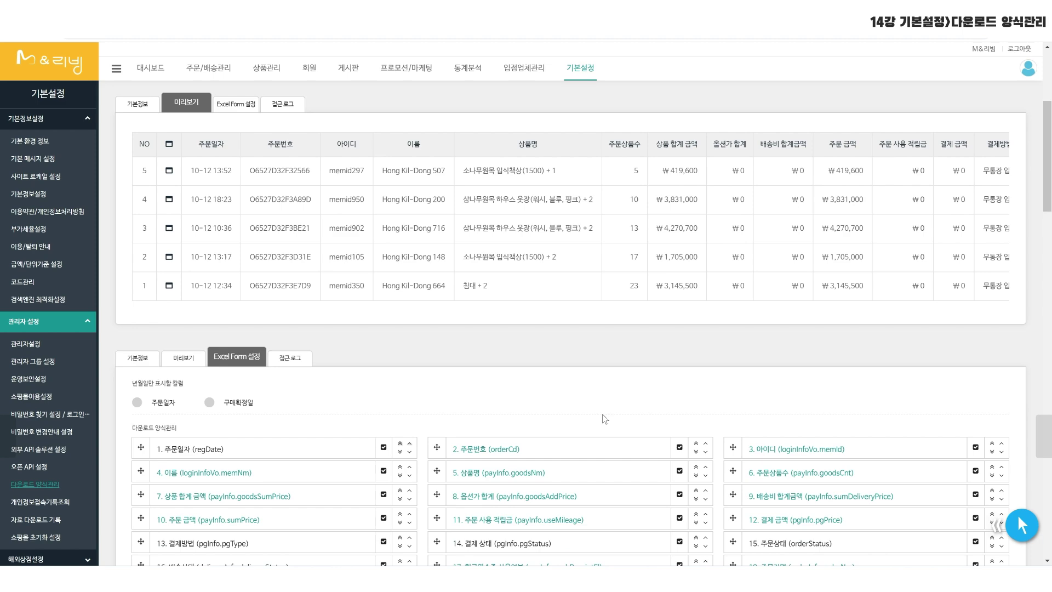
scroll(604, 419, "down", 1)
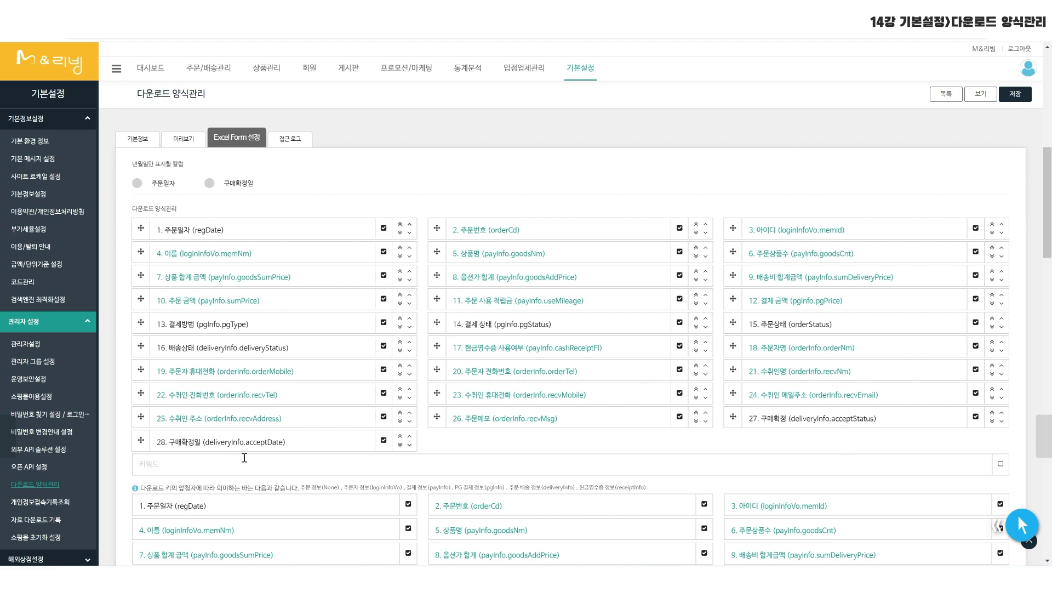
- Look through the preview table's payment, order status and orderer columns in the 부가세 form, and return to the form list
scroll(336, 473, "up", 5)
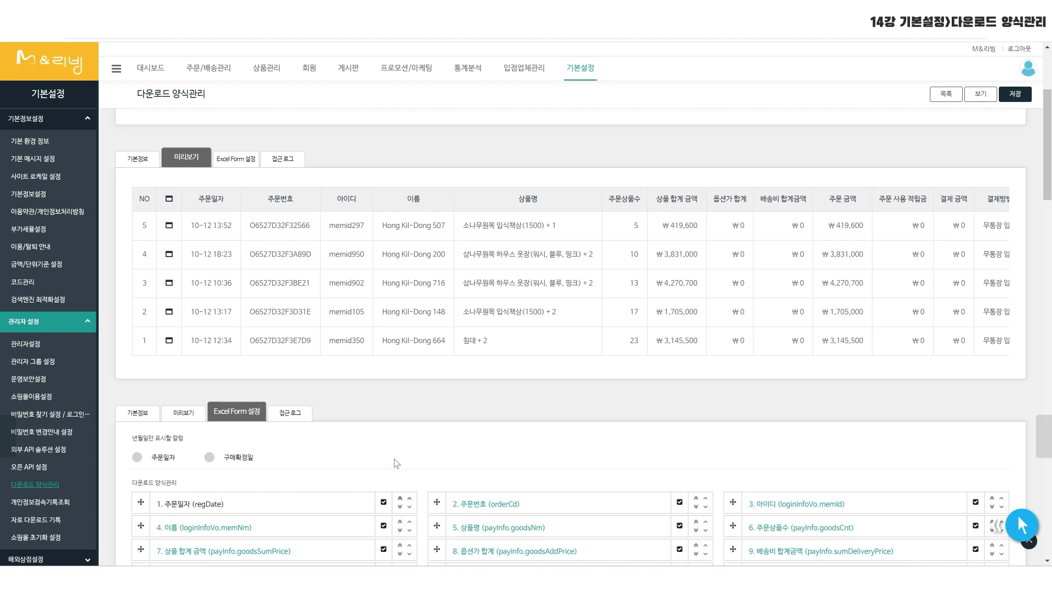
left_click_drag(274, 358, 439, 374)
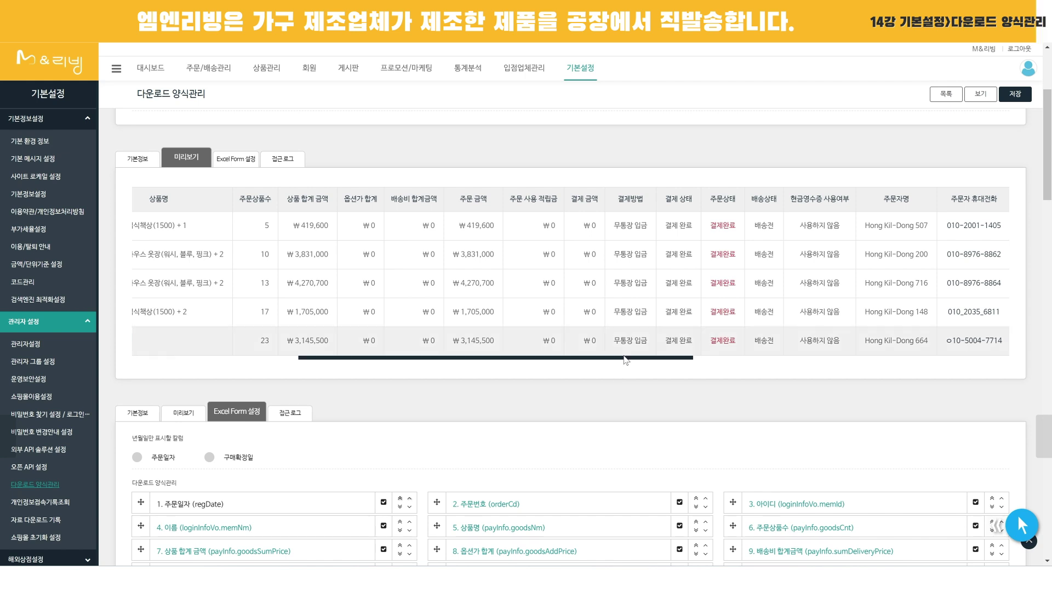
left_click_drag(625, 359, 688, 373)
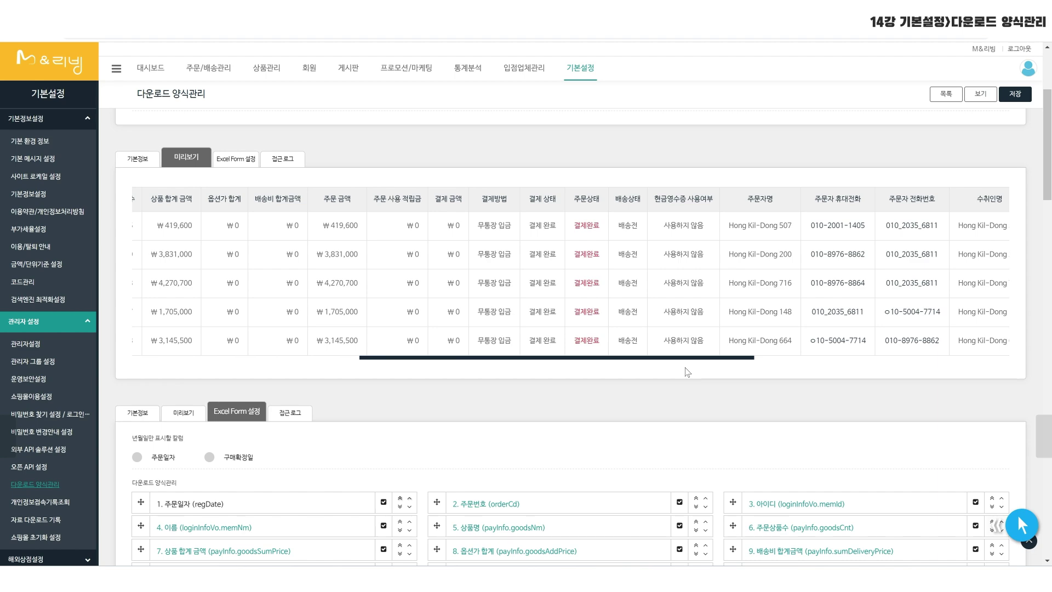
left_click_drag(688, 373, 431, 368)
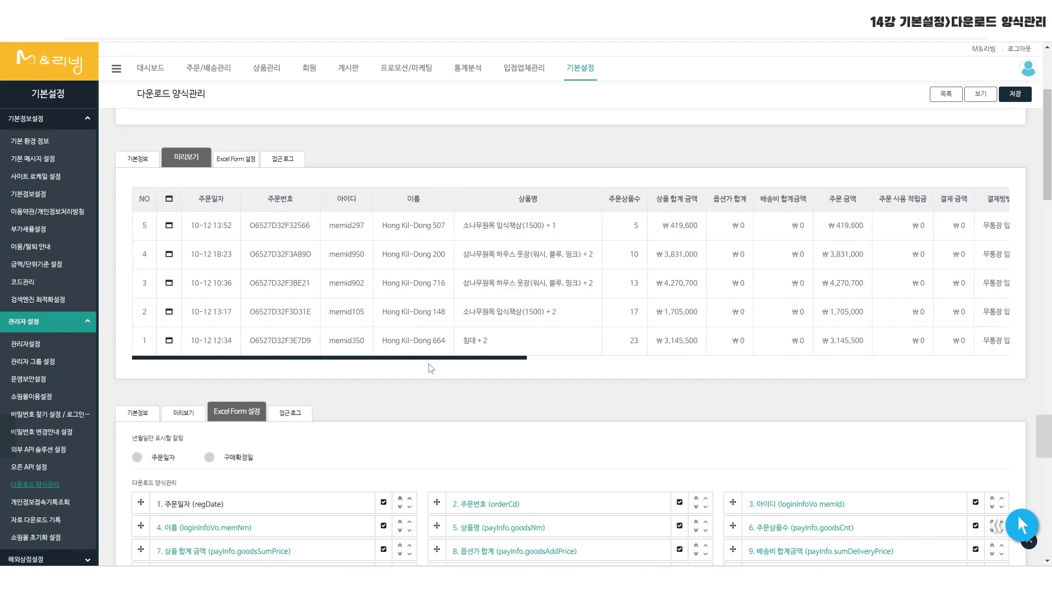
left_click(52, 485)
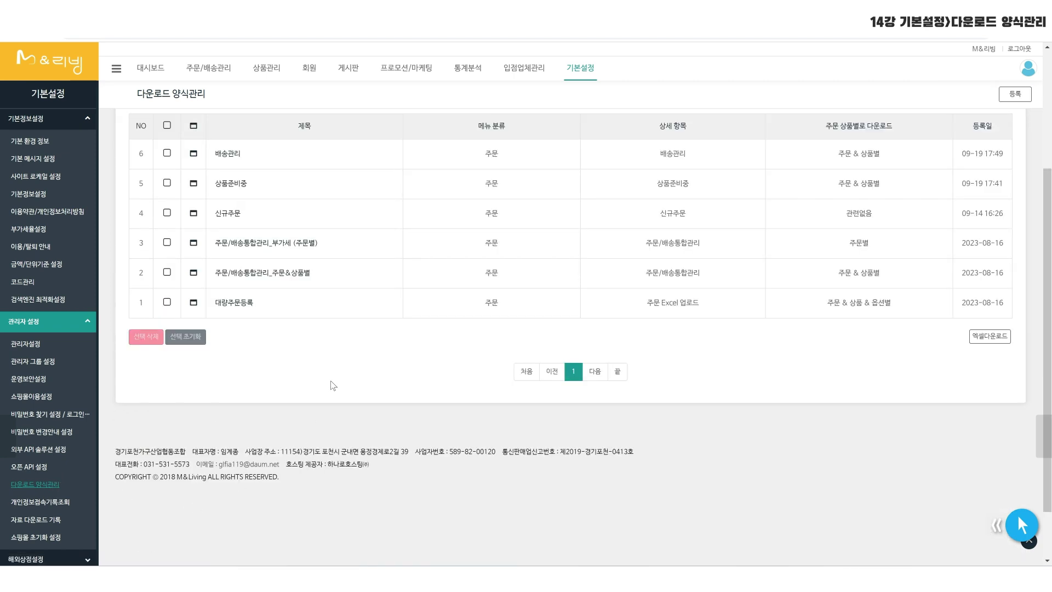
- Open the 주문/배송통합관리_주문&상품별 form for editing, set its per-order download option to 주문 & 상품 & 옵션별, and check the preview rows
left_click(260, 277)
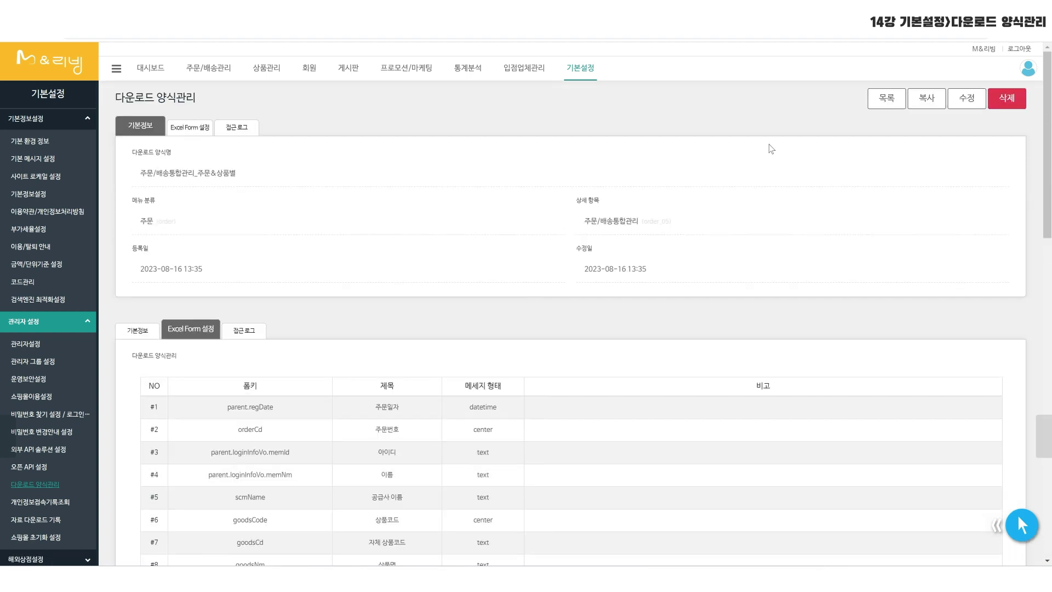
left_click(966, 98)
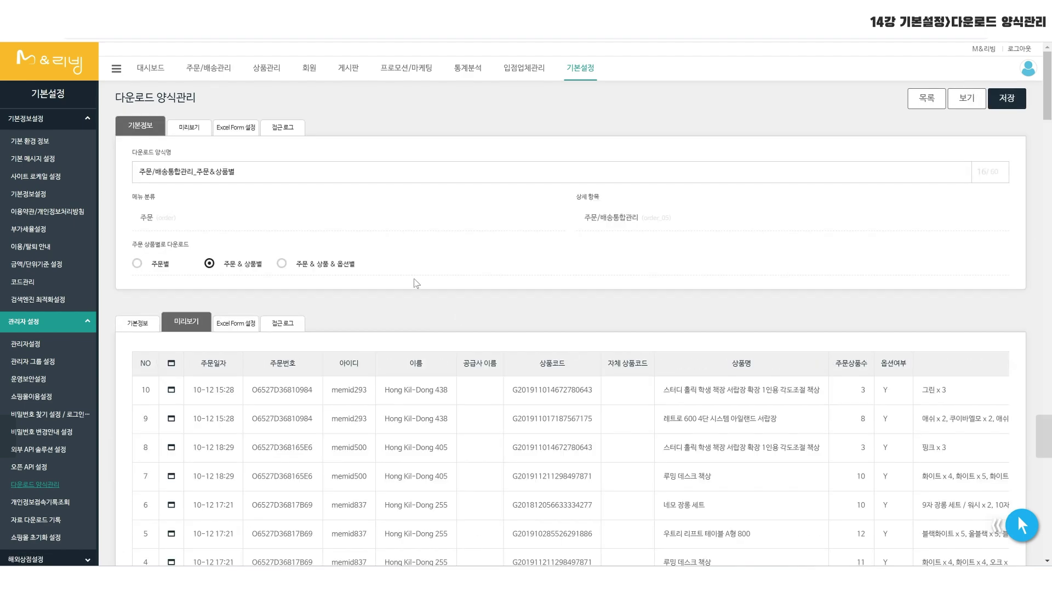
left_click(282, 264)
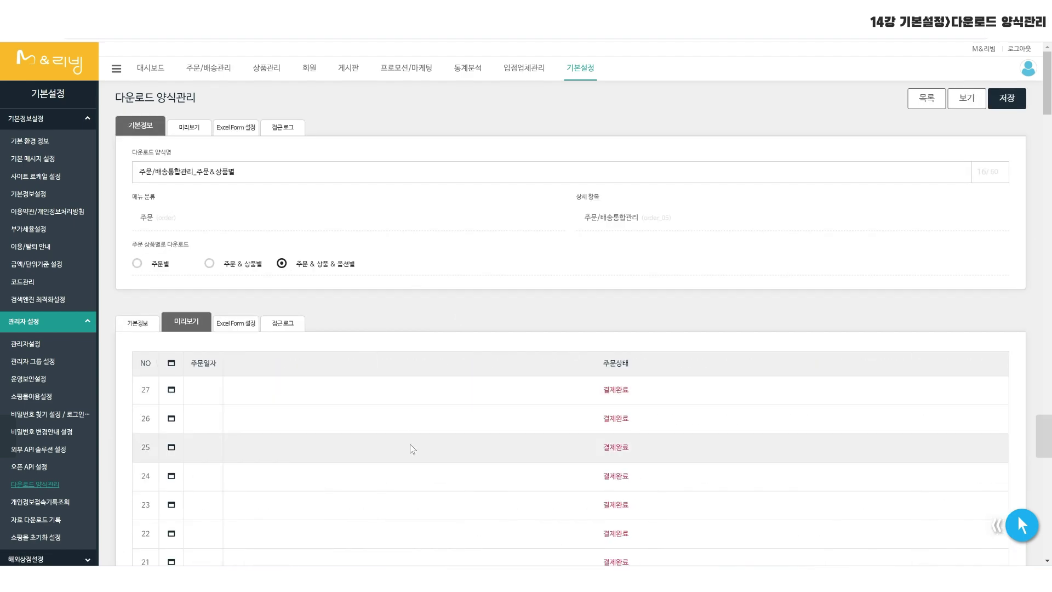
scroll(411, 445, "down", 1)
scroll(410, 444, "down", 15)
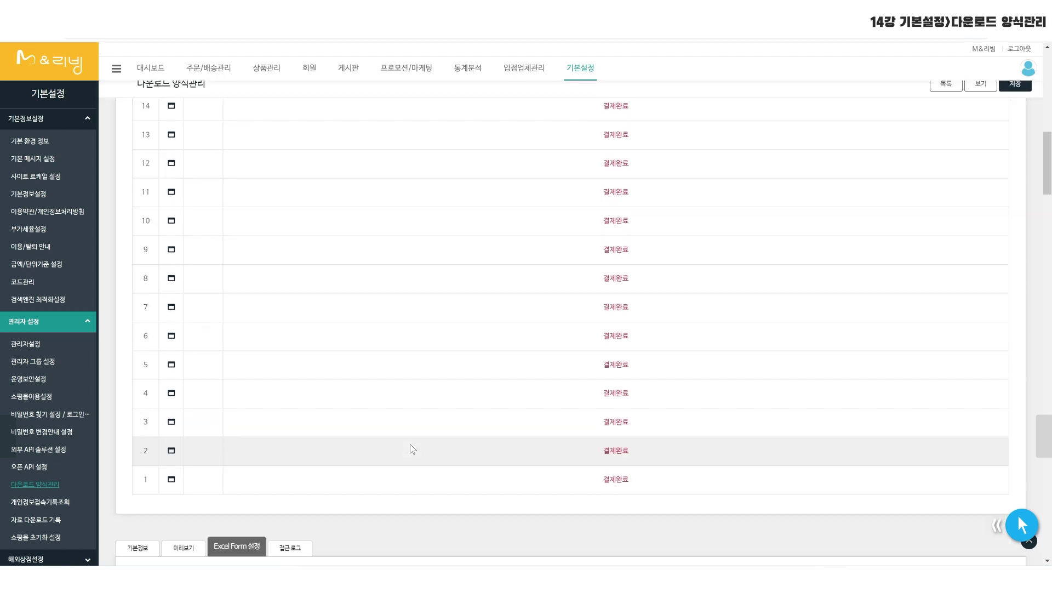
scroll(411, 449, "down", 2)
- Add the 옵션명 (valuePlain) column, look through the other available columns, and return to the form list without saving
left_click(222, 390)
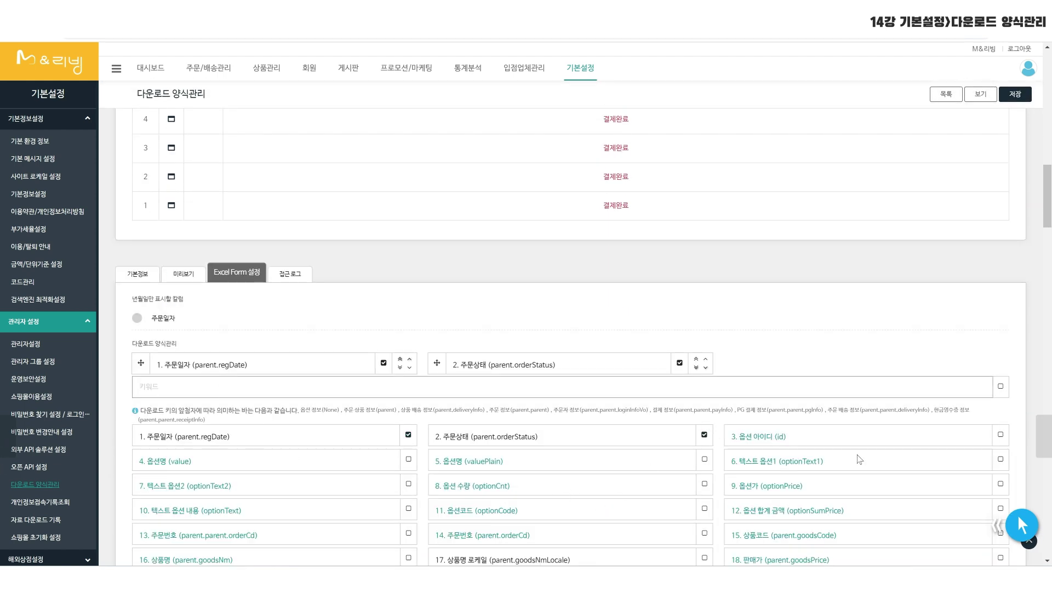
left_click(703, 459)
scroll(499, 507, "down", 1)
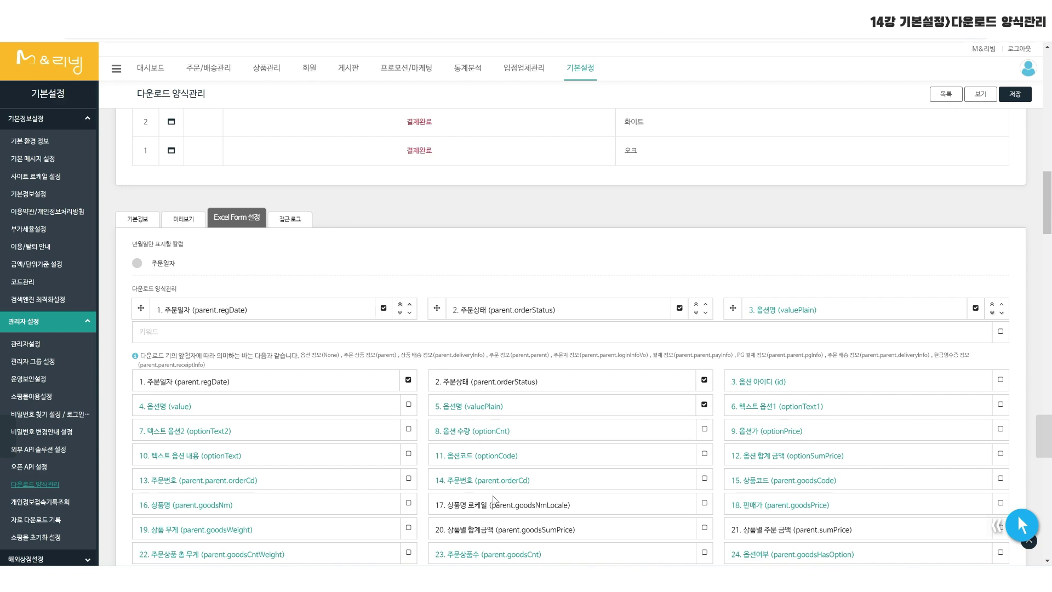
scroll(495, 499, "down", 2)
scroll(493, 496, "down", 2)
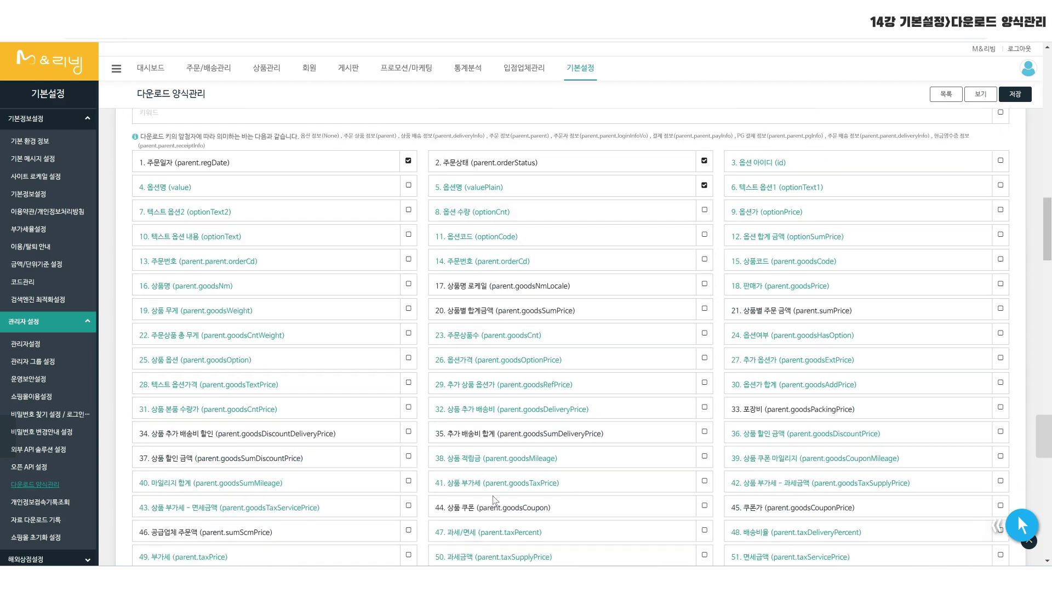
left_click(37, 485)
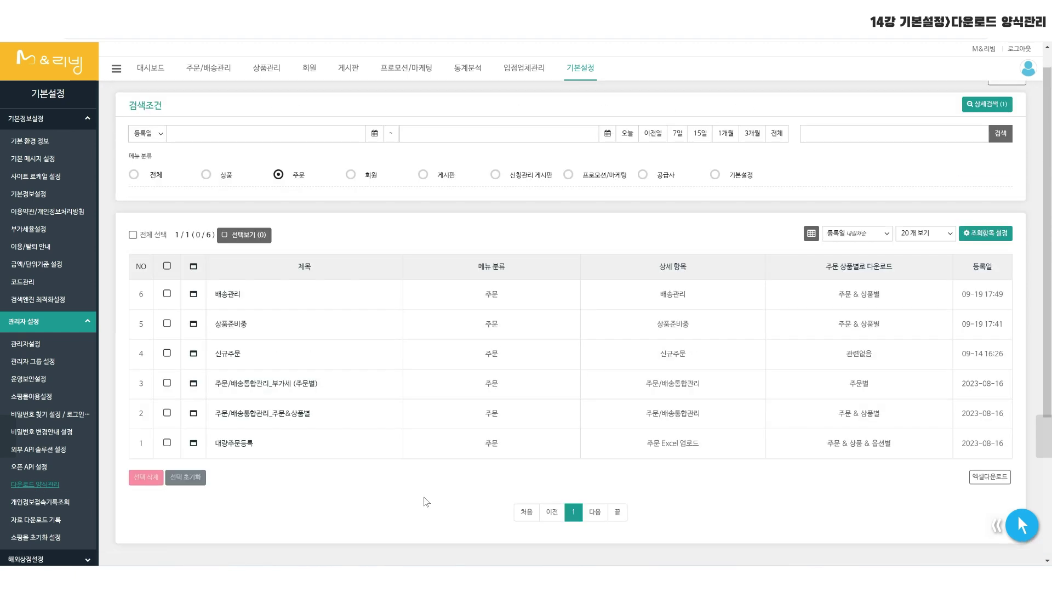
- Open the 대량주문등록 form, examine its Excel form keys, and open it for editing
left_click(234, 447)
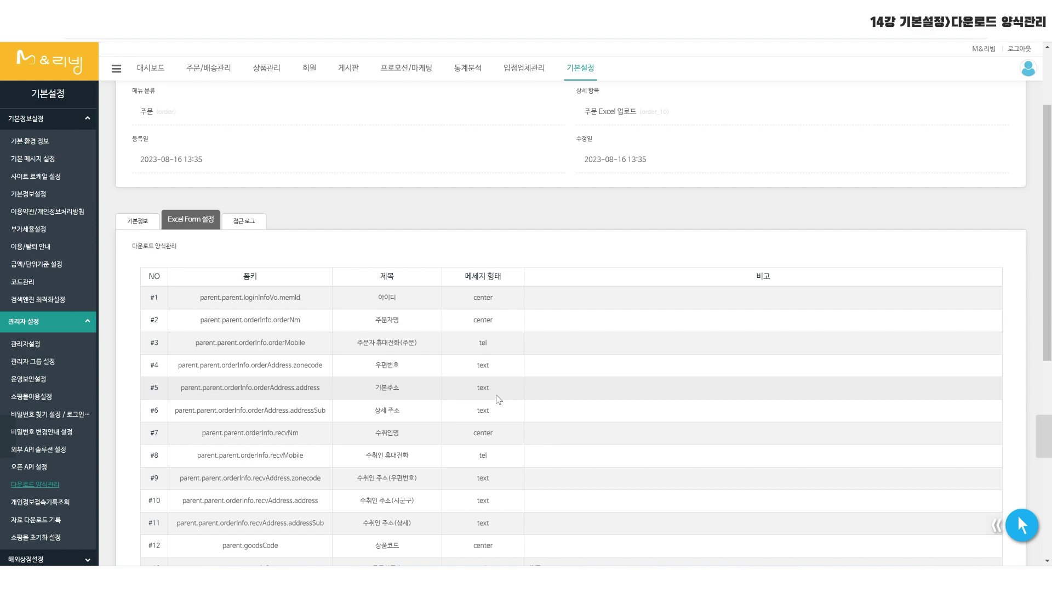
scroll(498, 398, "down", 1)
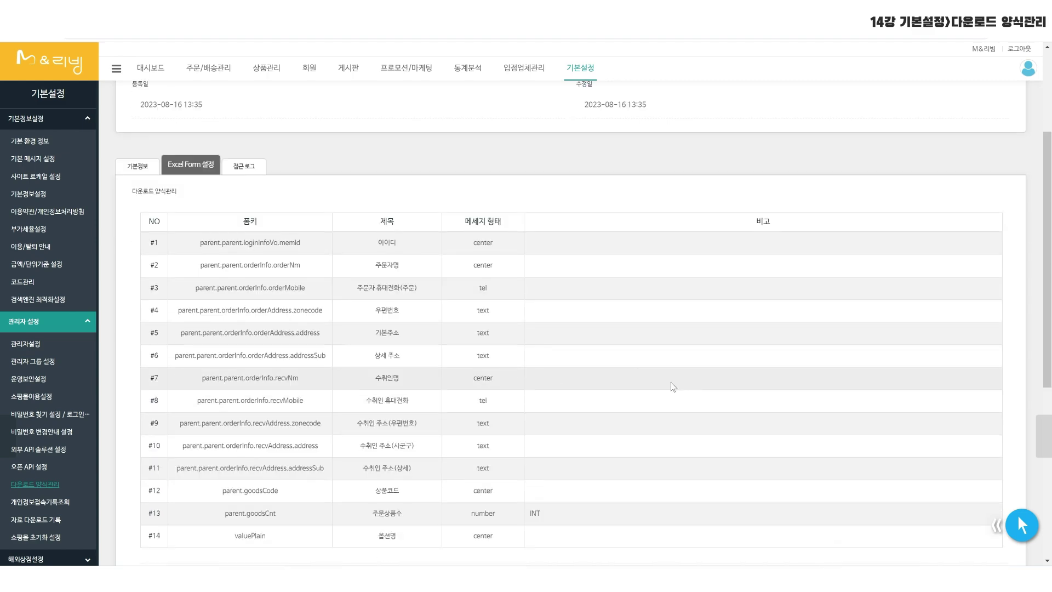
scroll(673, 386, "up", 3)
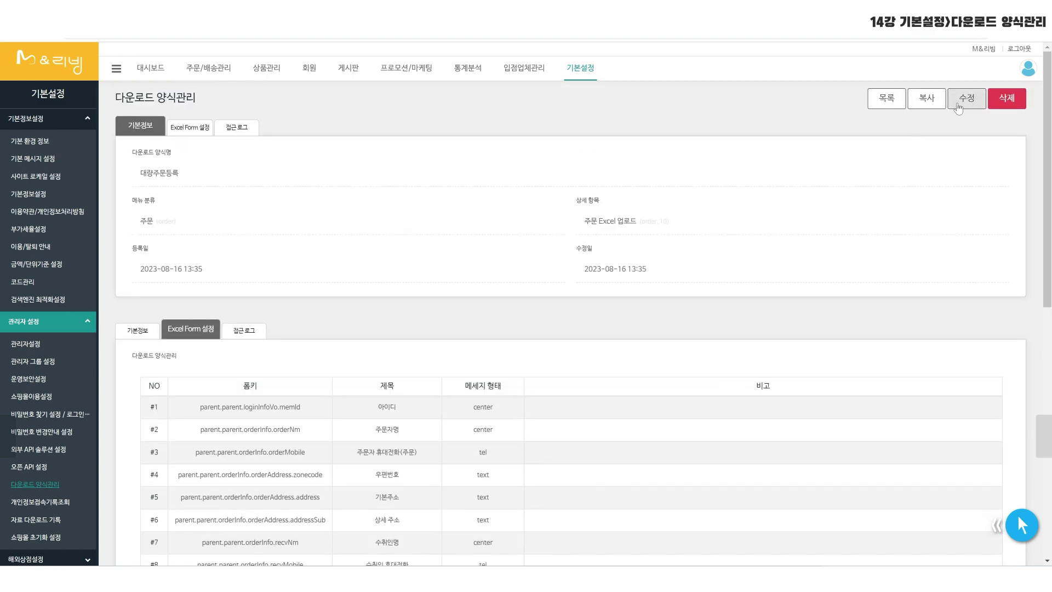
left_click(964, 101)
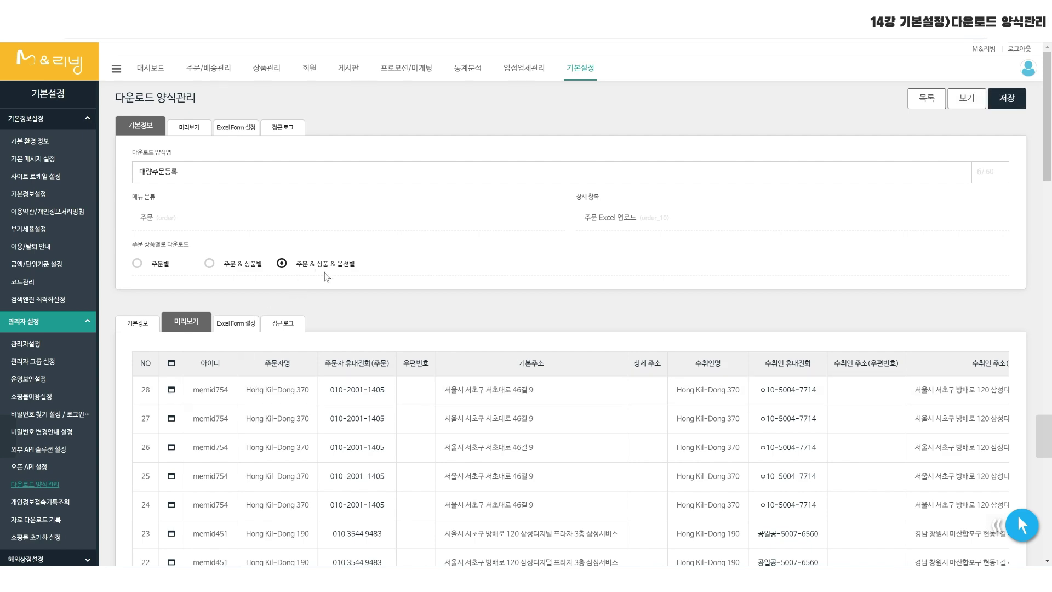
- Examine the 대량주문등록 preview rows and selected columns, and filter the available columns by the keyword 코드
scroll(345, 406, "down", 7)
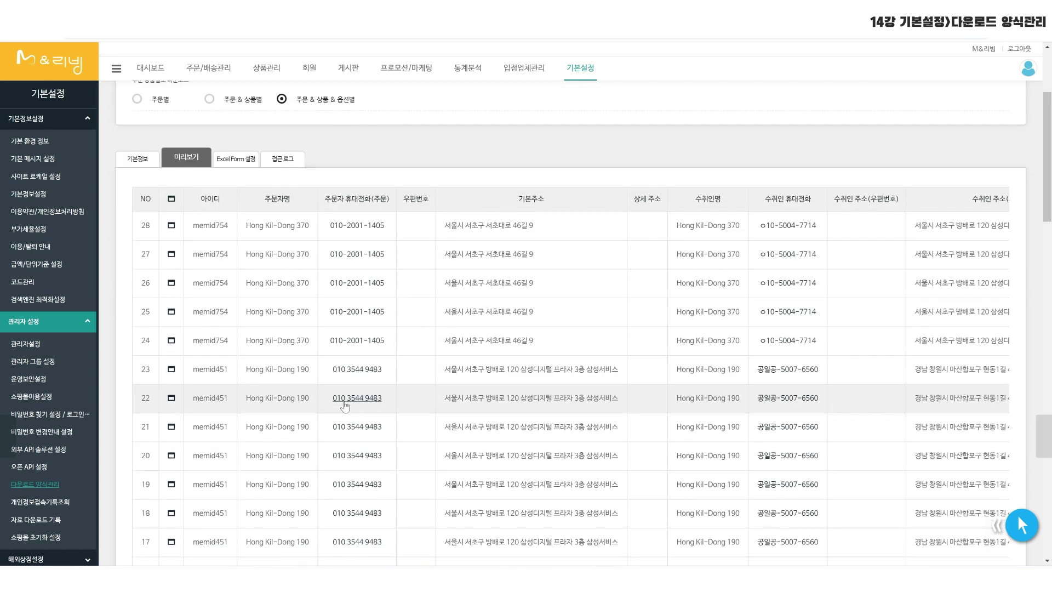
scroll(343, 400, "down", 7)
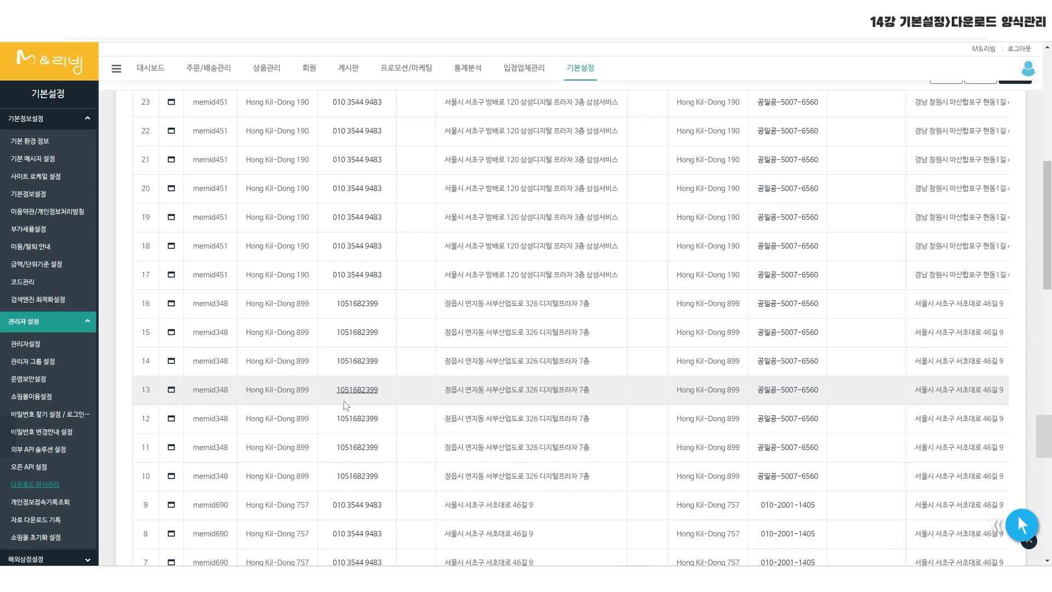
scroll(344, 405, "down", 4)
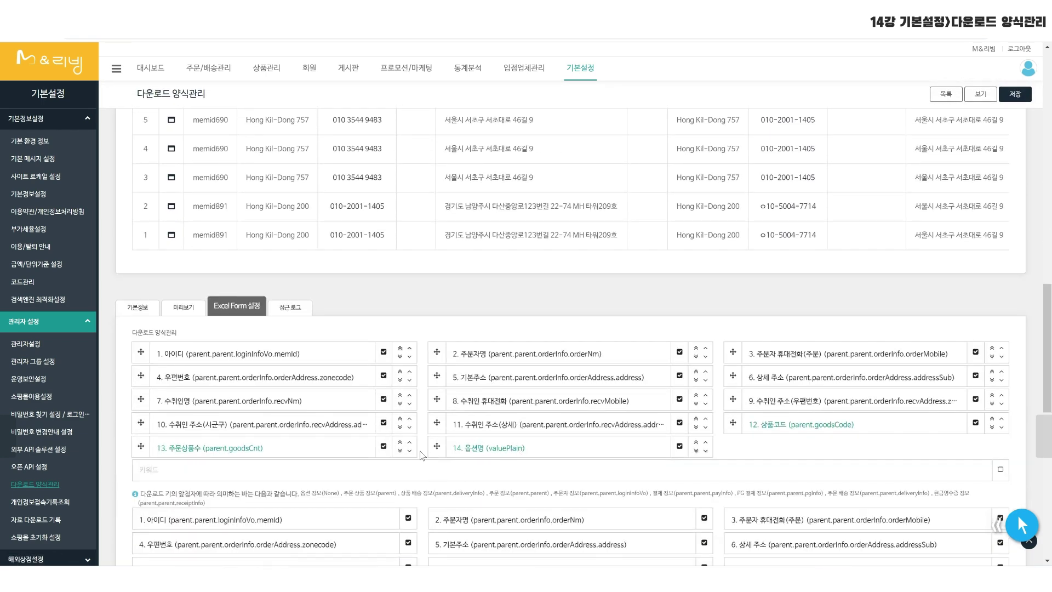
scroll(772, 454, "down", 1)
type("코드")
scroll(653, 444, "up", 2)
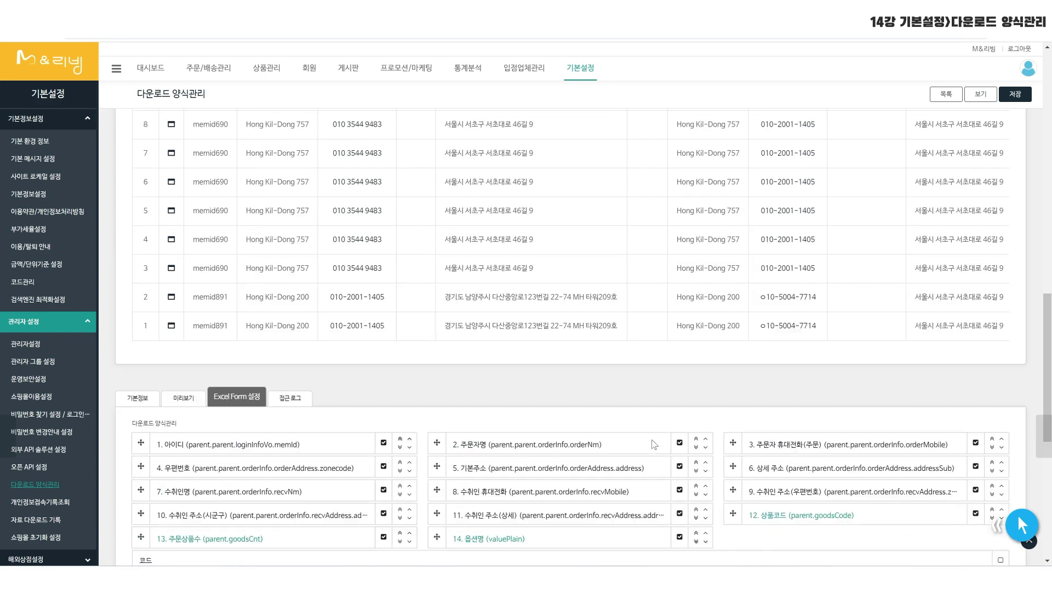
- Examine the recipient, 상품코드, 주문상품수 and 옵션명 columns across the 대량주문등록 preview rows
left_click_drag(584, 350, 966, 368)
scroll(965, 365, "up", 10)
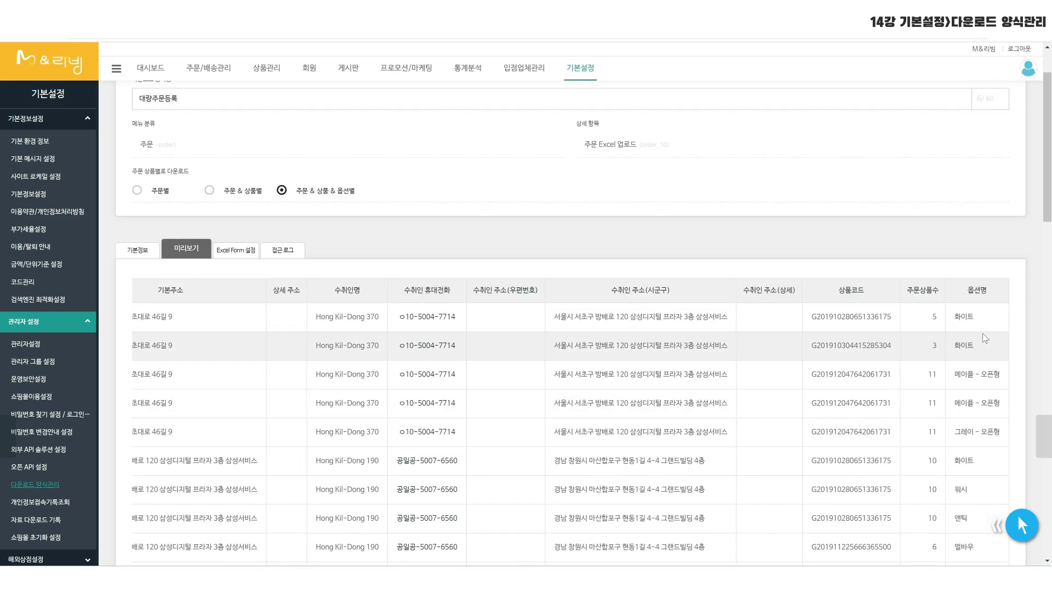
scroll(986, 340, "down", 2)
scroll(984, 336, "down", 7)
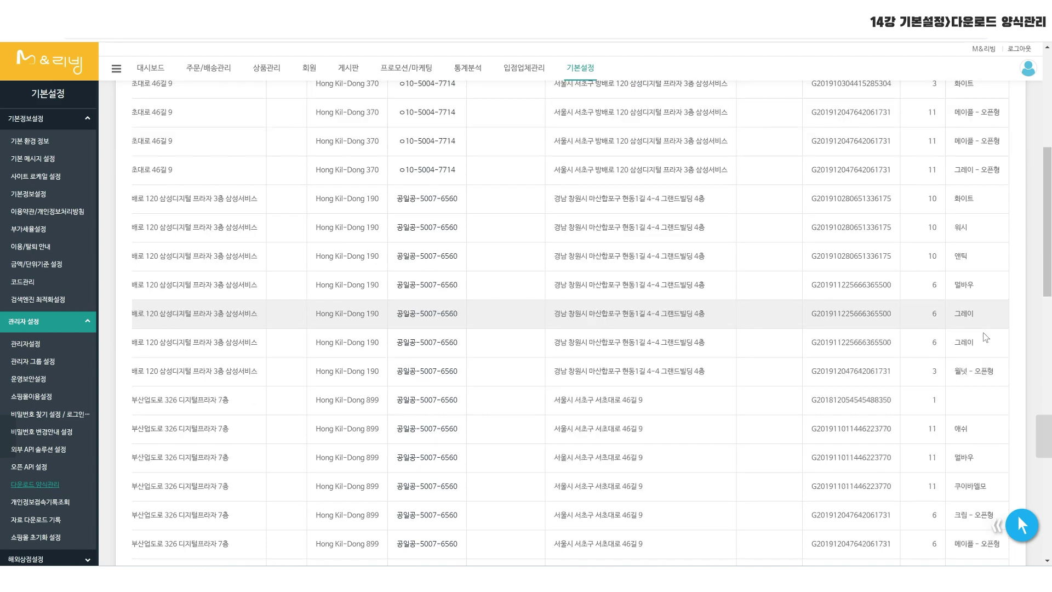
scroll(985, 336, "down", 3)
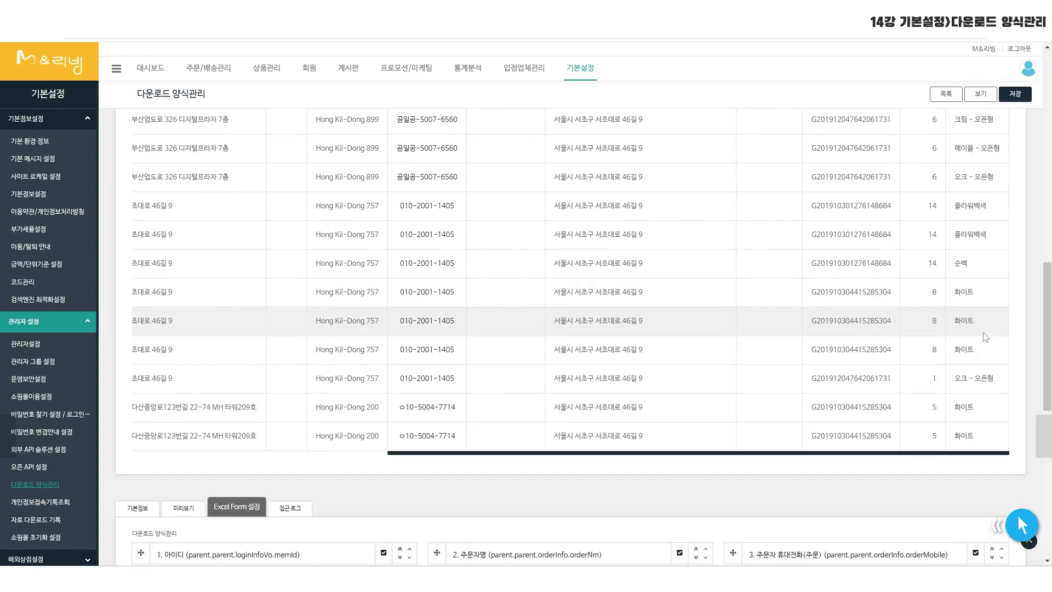